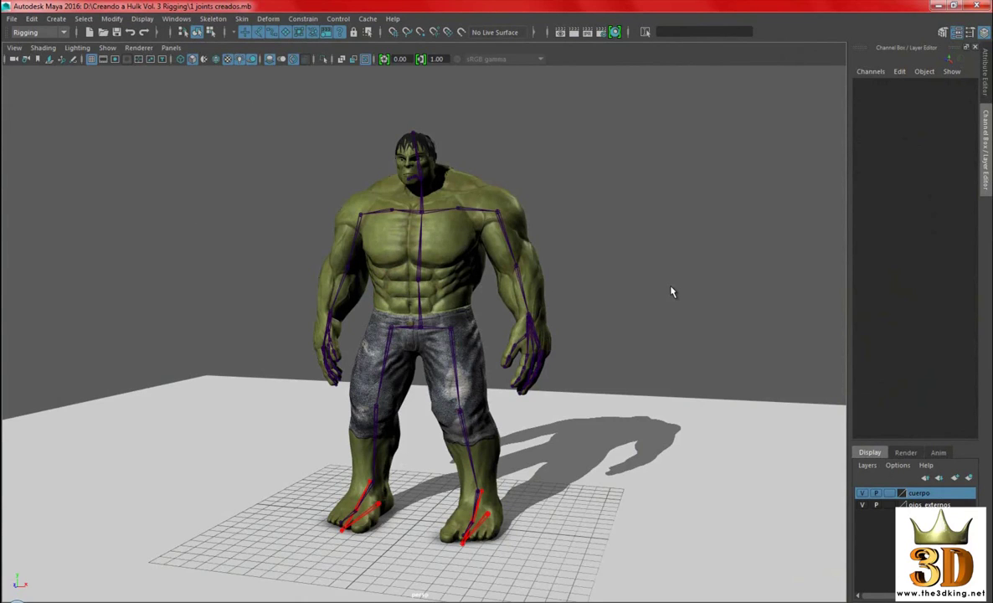
left_click_drag(672, 291, 704, 250, "alt")
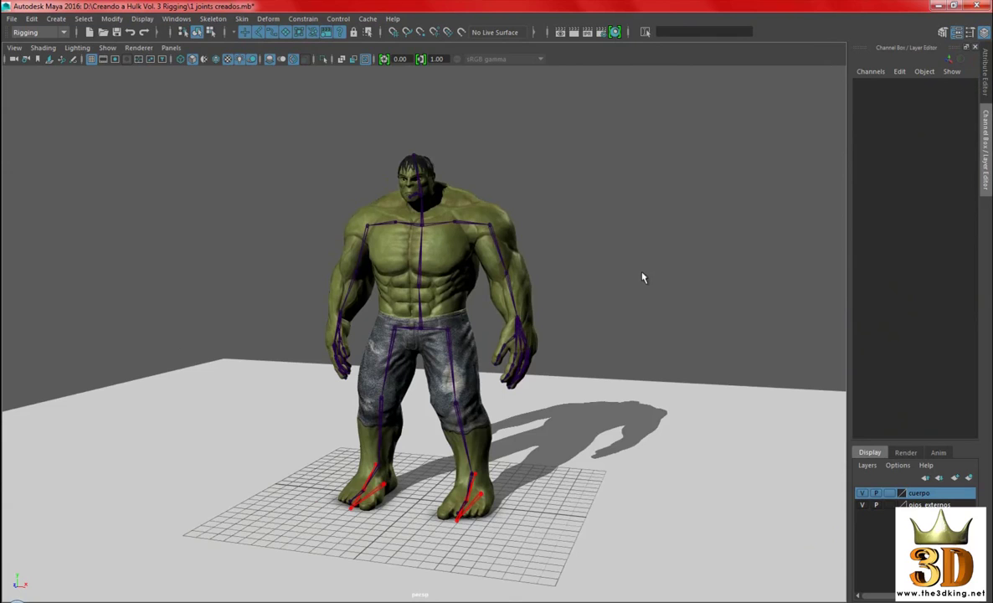
left_click_drag(642, 278, 672, 286, "alt")
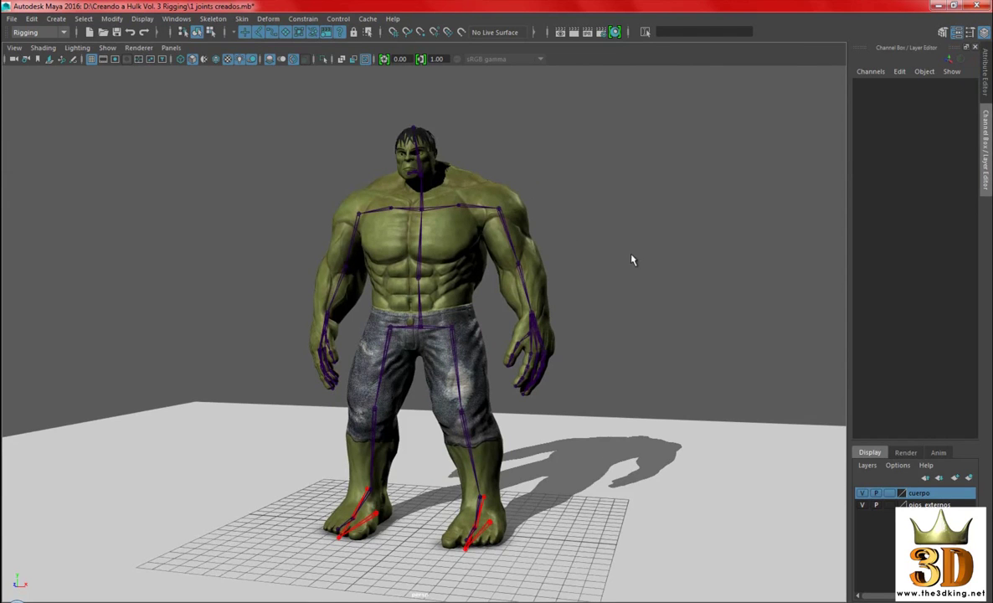
left_click_drag(632, 261, 665, 243, "alt")
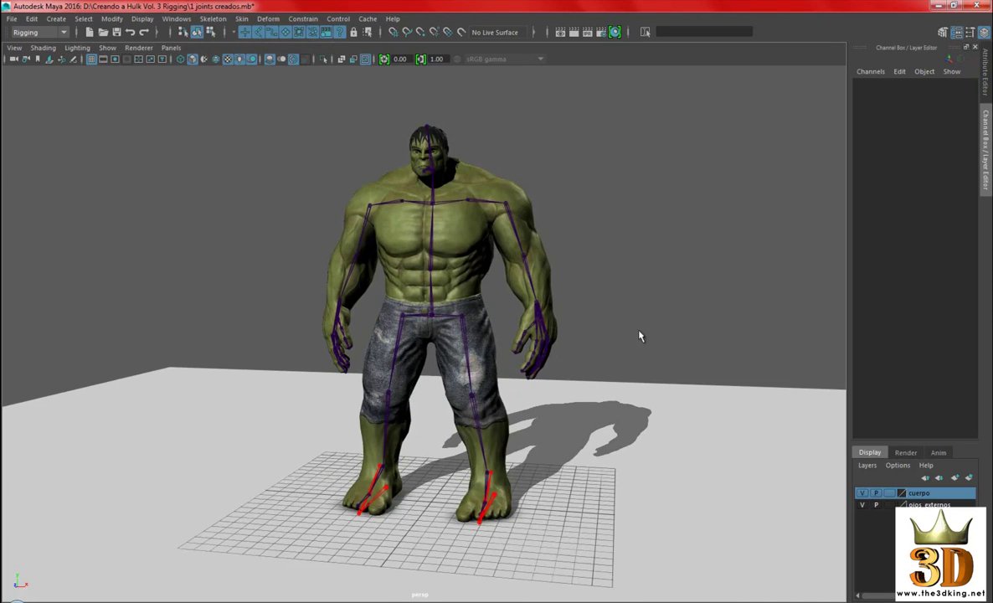
- Create a polygon cube and place it in front of the character at about Y 9.15 and Z 12.03
left_click_drag(678, 308, 532, 192, "alt")
key("space")
left_click_drag(467, 149, 592, 199)
left_click_drag(453, 303, 343, 368, "alt")
middle_click_drag(343, 369, 226, 277)
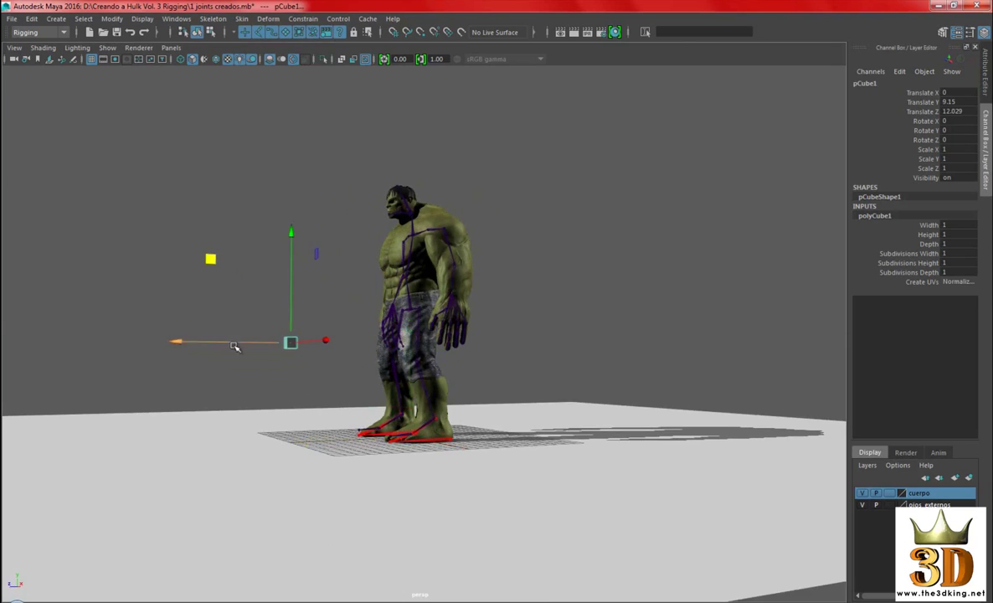
- Scale the polygon cube uniformly to about 3.9 and deselect it
left_click_drag(226, 276, 837, 481, "alt")
key("r")
key("w")
scroll(491, 329, "up", 2)
left_click(648, 184)
- Raise the polygon cube in front of the character to about Y 11.2
middle_click_drag(560, 347, 629, 262, "alt")
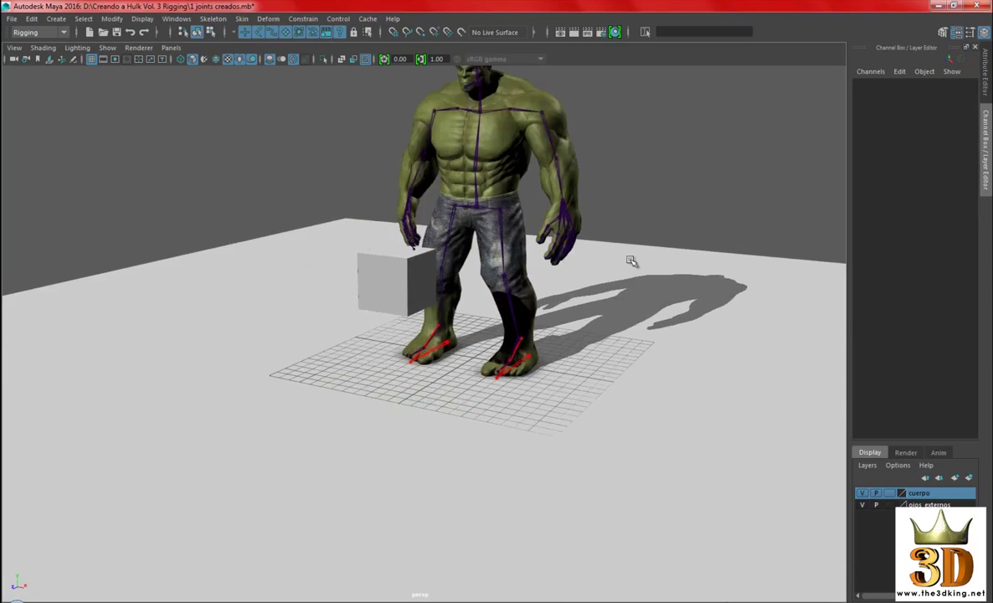
scroll(629, 261, "up", 3)
middle_click_drag(516, 305, 494, 353, "alt")
left_click_drag(495, 352, 508, 335, "alt")
scroll(556, 360, "up", 2)
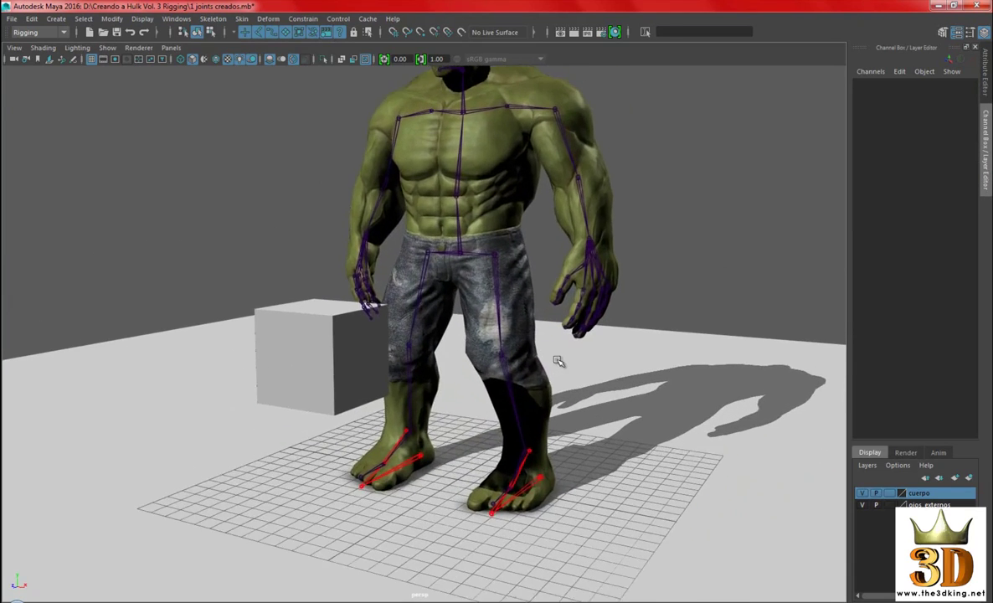
left_click_drag(556, 359, 497, 343, "alt")
left_click(225, 364)
left_click_drag(216, 247, 228, 196)
left_click_drag(356, 331, 469, 268, "alt")
left_click_drag(412, 279, 452, 269, "alt")
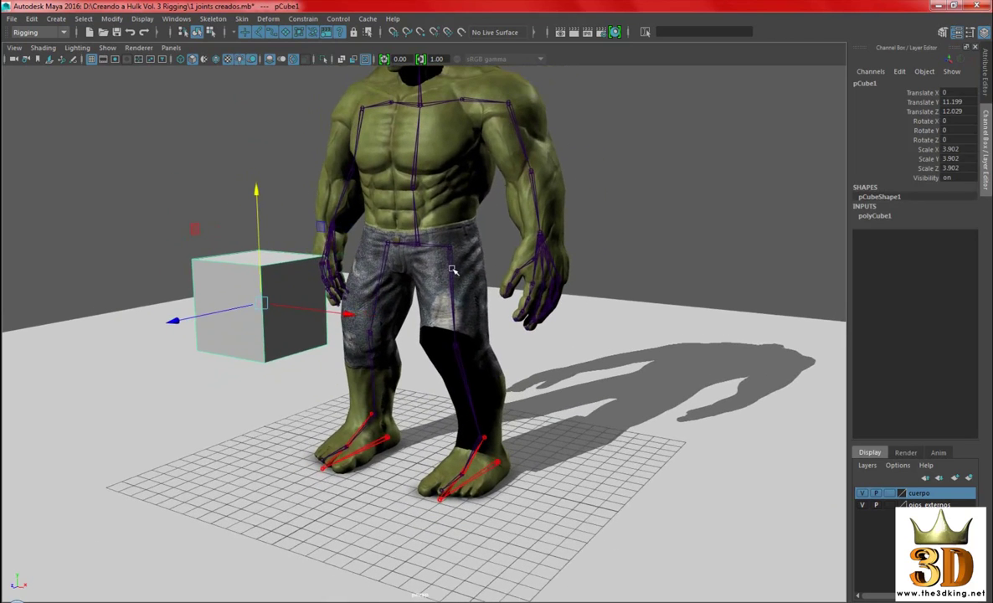
- Switch the viewport to textured shading with default lighting and deselect the cube
key("6")
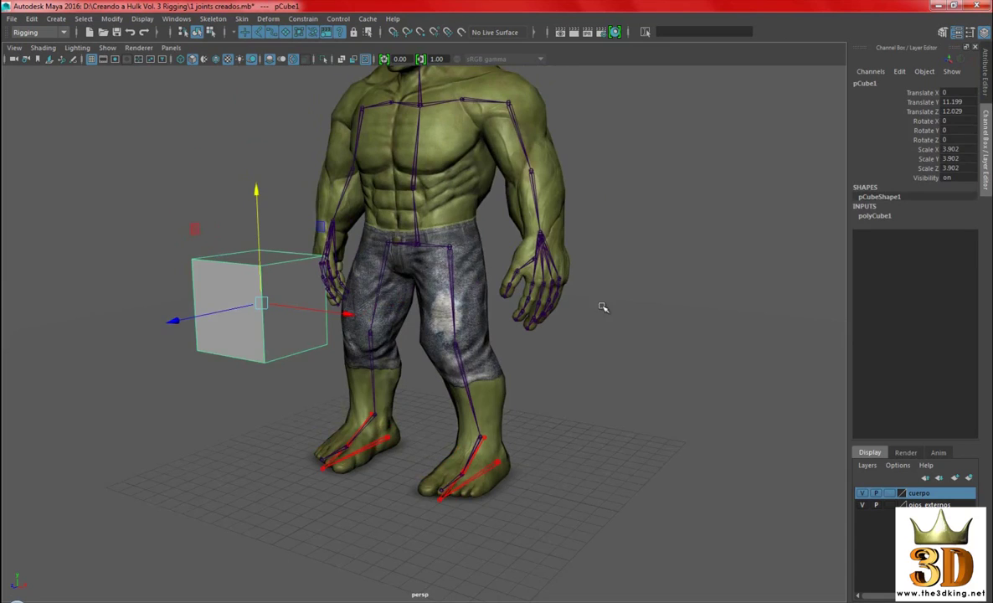
right_click_drag(603, 307, 562, 303, "alt")
left_click(746, 217)
right_click_drag(642, 261, 572, 269, "alt")
left_click_drag(573, 269, 600, 273, "alt")
right_click_drag(485, 301, 519, 306, "alt")
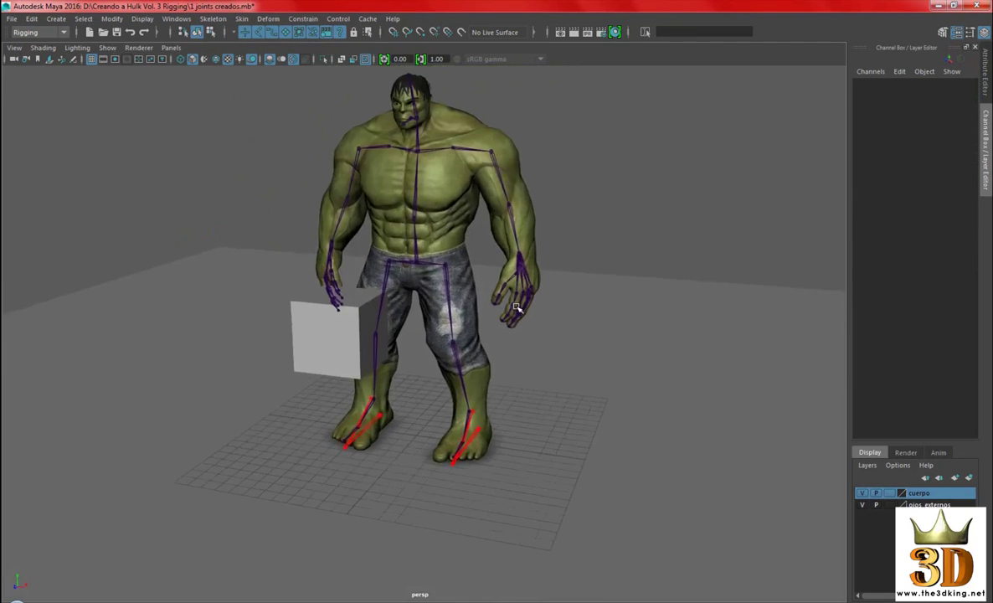
- Start the CV Curve Tool with its settings open, using a 1 Linear curve degree
left_click_drag(519, 306, 469, 293, "alt")
right_click_drag(360, 311, 409, 318, "alt")
left_click_drag(410, 318, 312, 147, "alt")
key("space")
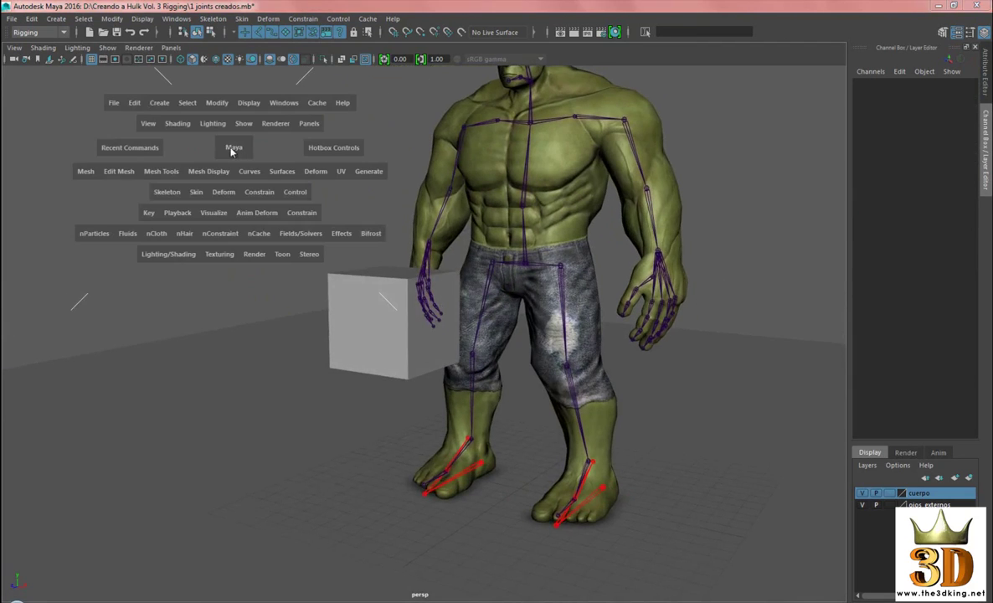
left_click(159, 103)
mouse_move(222, 148)
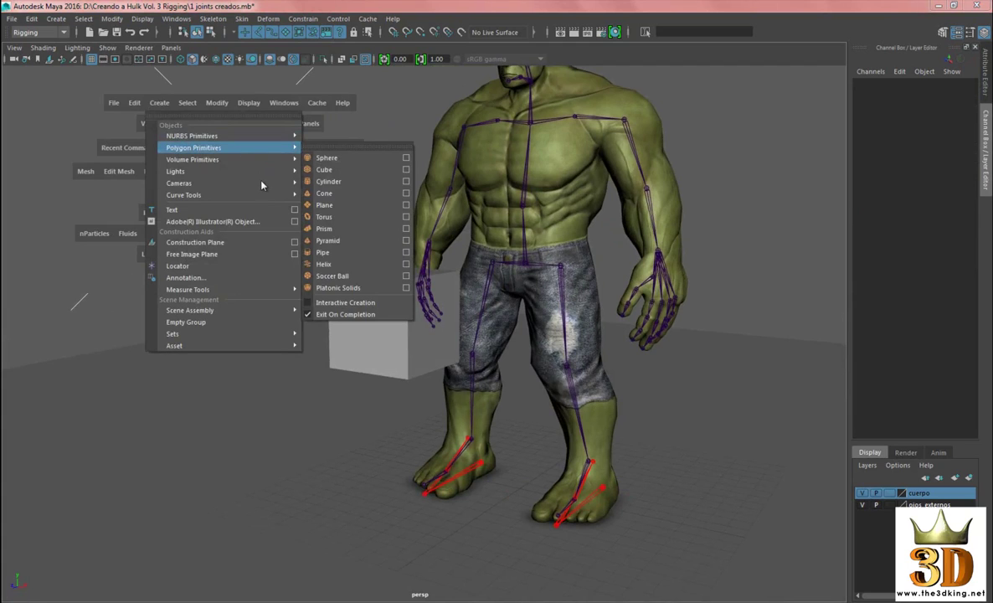
mouse_move(277, 194)
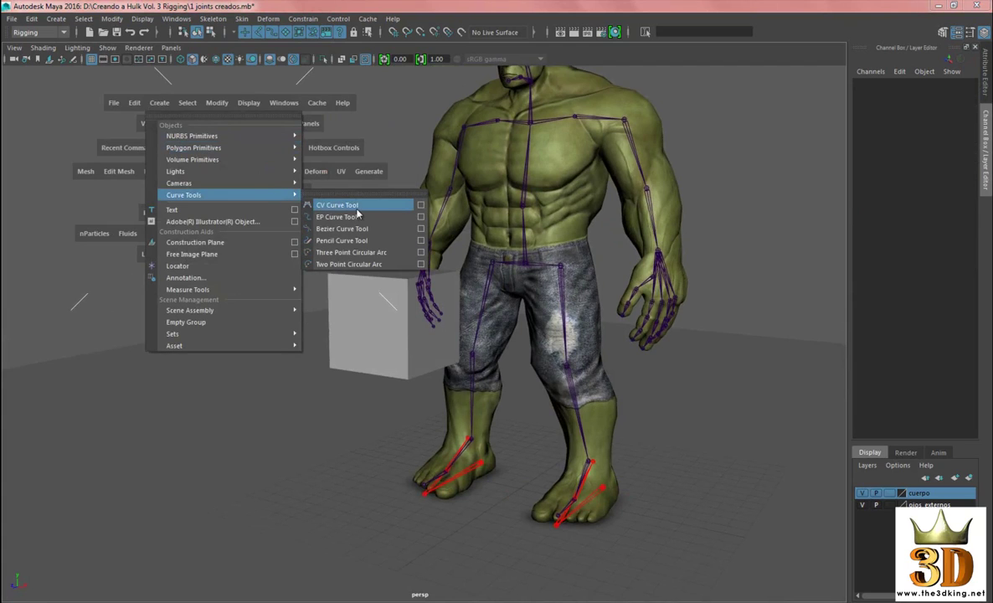
left_click(420, 205)
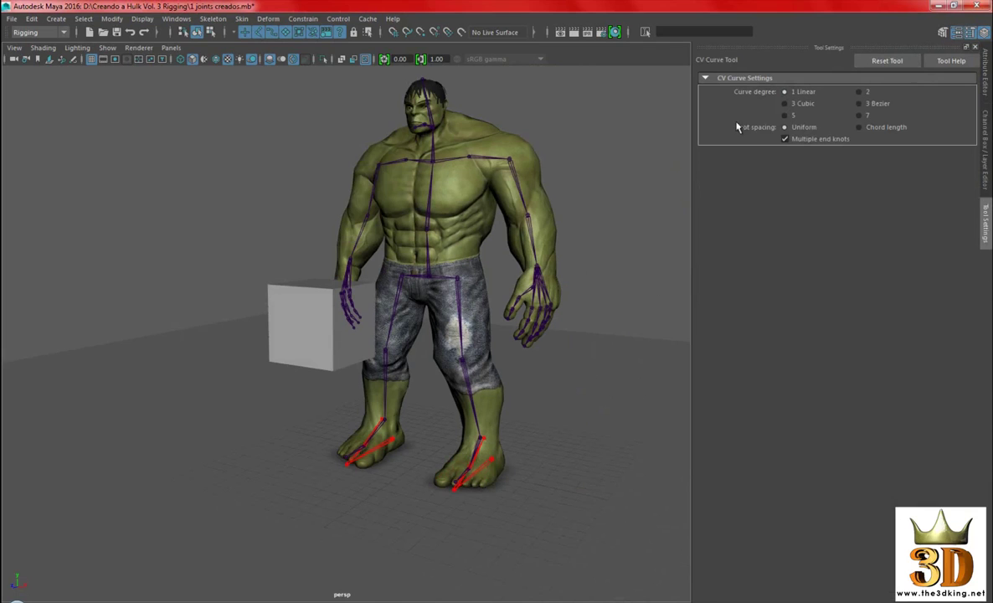
- Turn on wireframe on shaded and switch the viewport to wireframe display so all the cube's corners can be picked
left_click_drag(301, 351, 312, 328, "alt")
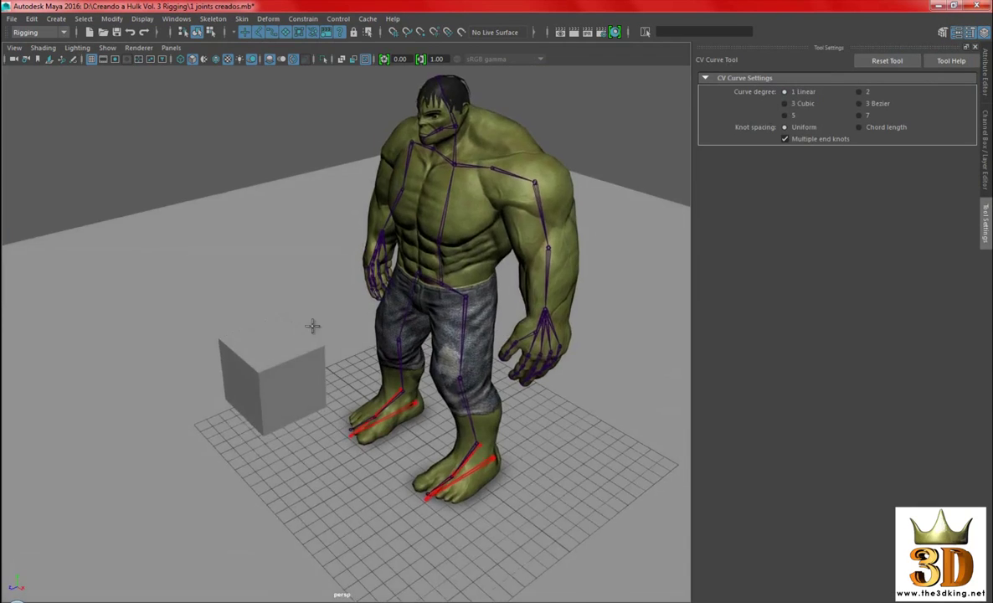
scroll(328, 361, "up", 3)
left_click(215, 58)
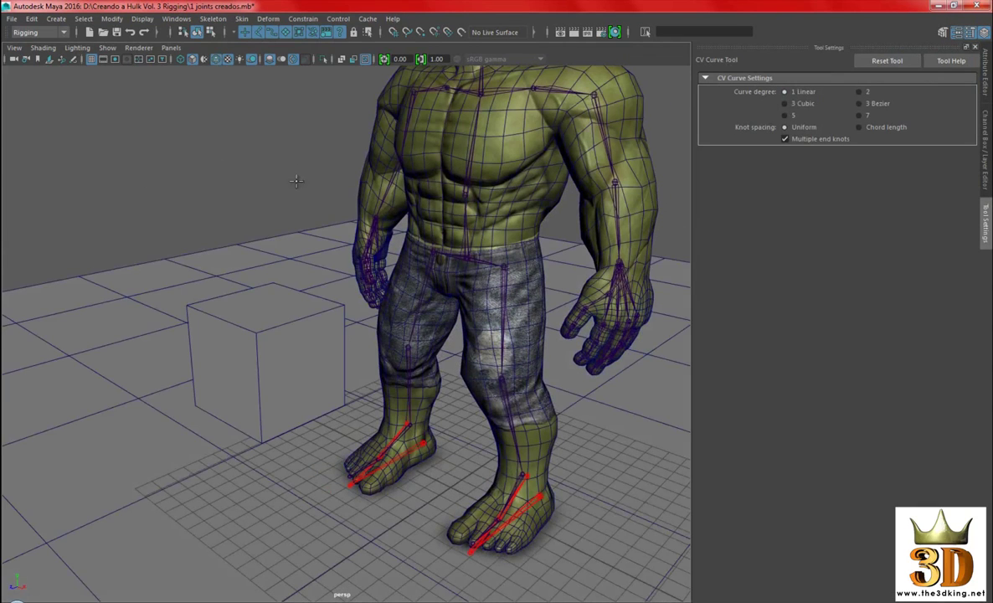
left_click_drag(390, 323, 411, 318, "alt")
right_click_drag(313, 315, 366, 361, "alt")
left_click_drag(366, 361, 343, 341, "alt")
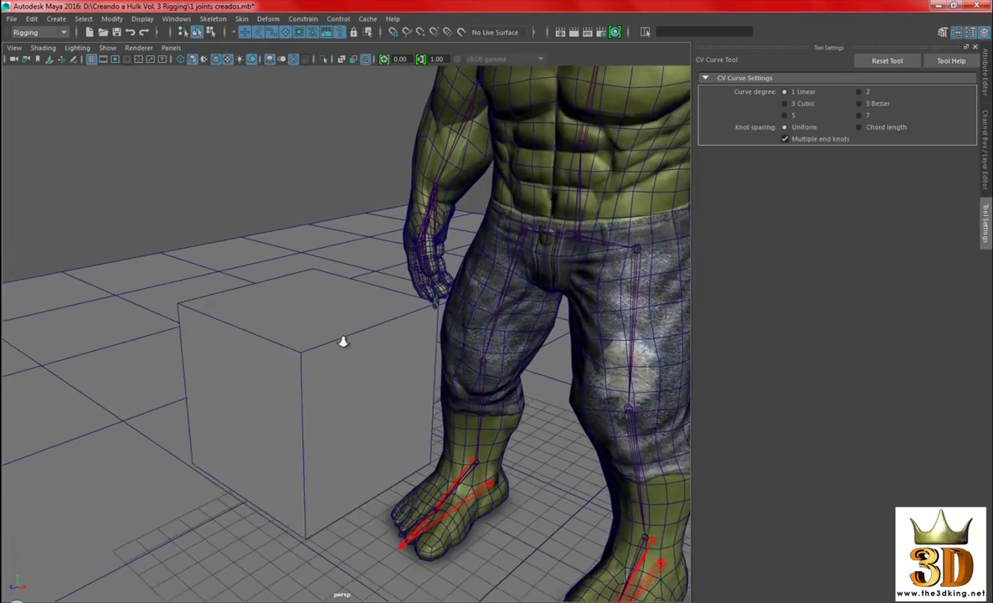
middle_click_drag(343, 342, 350, 335, "alt")
key("4")
mouse_move(348, 333)
left_mouse_down("alt")
mouse_move(311, 326)
mouse_move(317, 315)
mouse_move(306, 304)
mouse_move(324, 273)
left_mouse_up("alt")
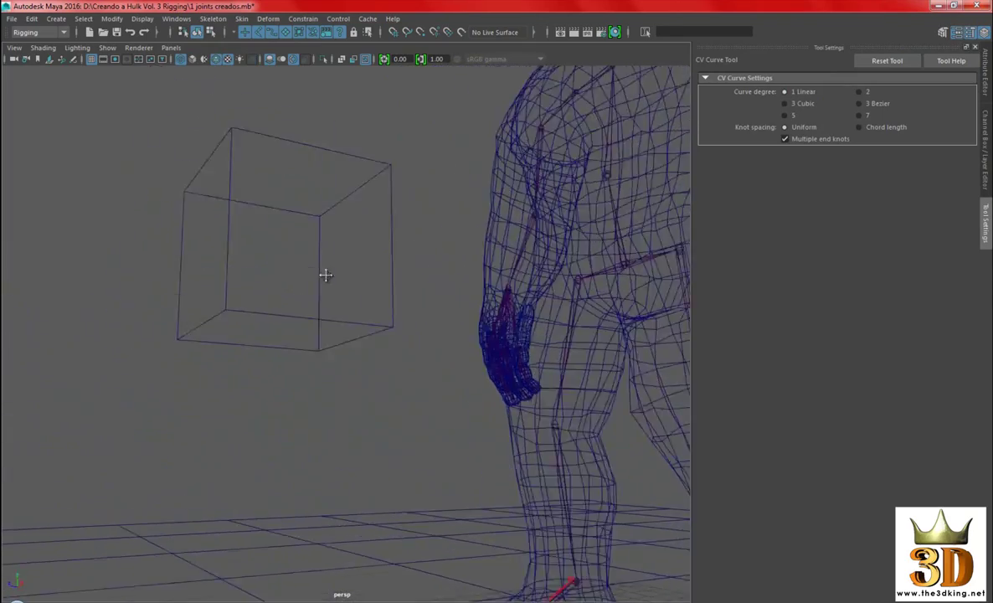
middle_click_drag(323, 273, 353, 294, "alt")
left_click_drag(353, 294, 352, 291, "alt")
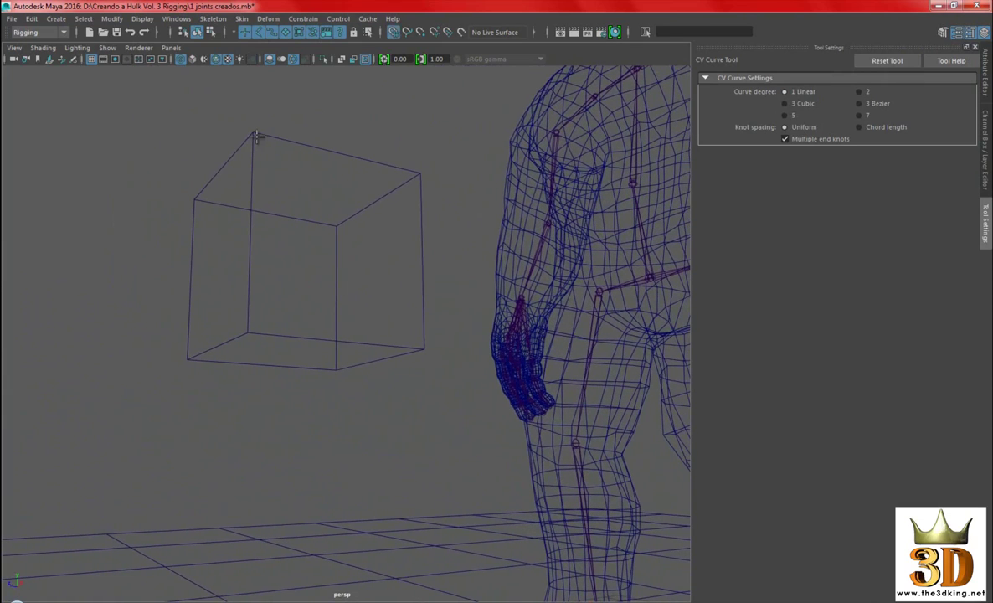
- Start a vertex-snapped linear curve at the cube's highest visible corner and trace the tallest-looking side face back to that corner
key("v")
left_click(253, 132)
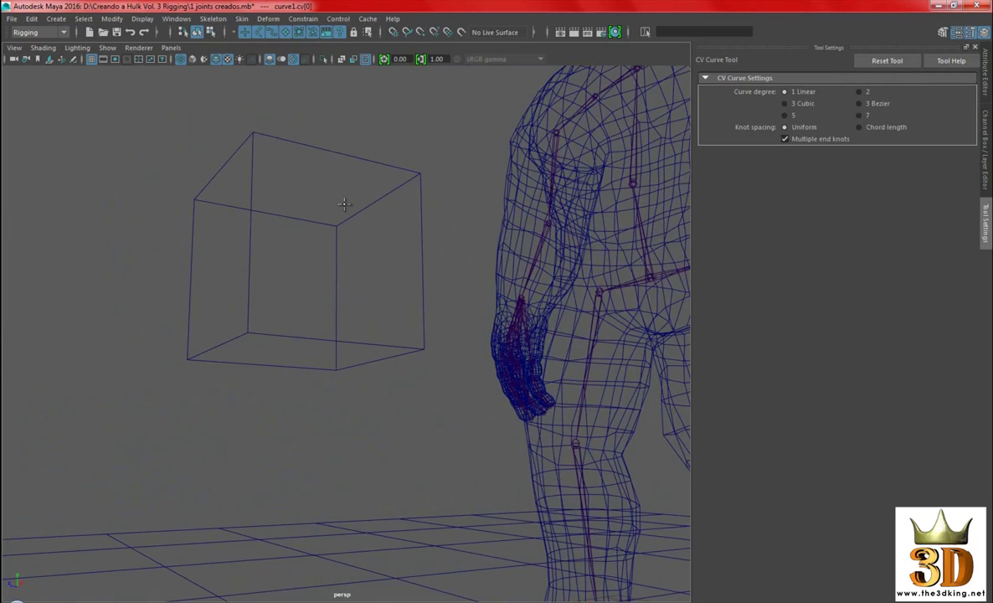
key("v")
left_click(107, 48)
left_click(143, 111)
key("v")
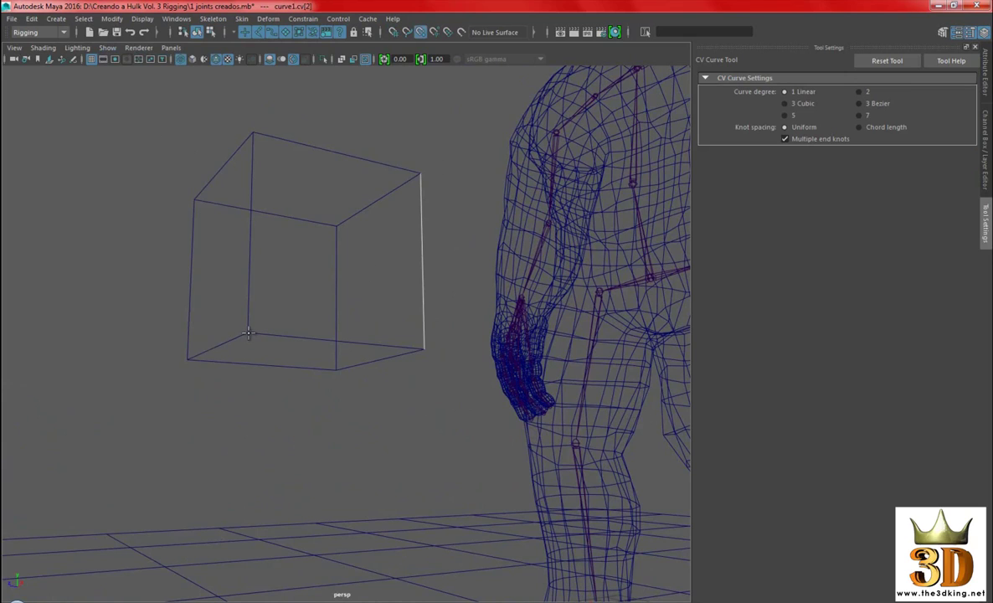
left_click(248, 333)
left_click(254, 135)
- Continue the snapped curve around the adjoining side face and the cube's top face, back to the starting corner
left_click(418, 172)
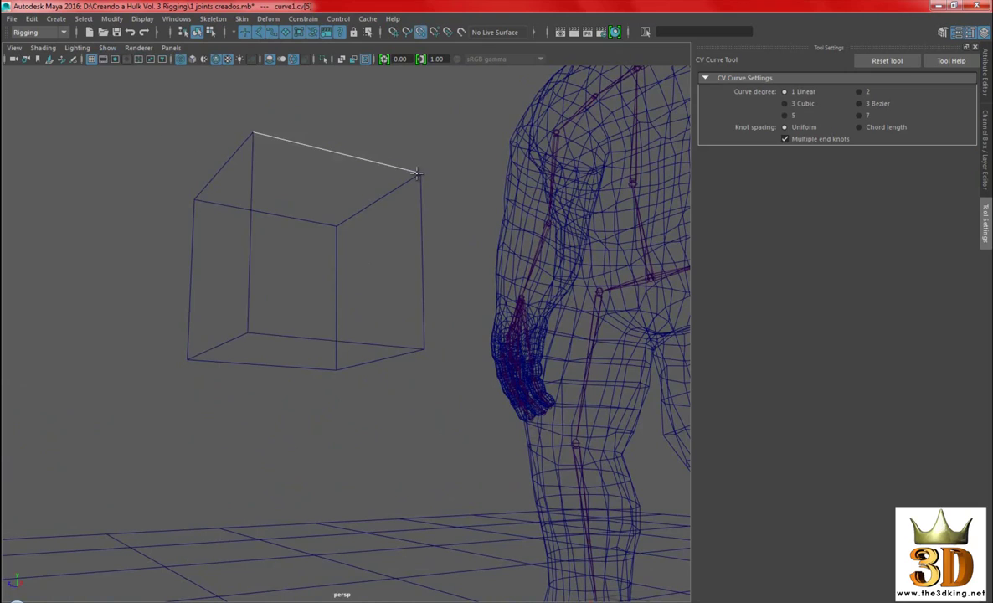
left_click(423, 350)
left_click(336, 370)
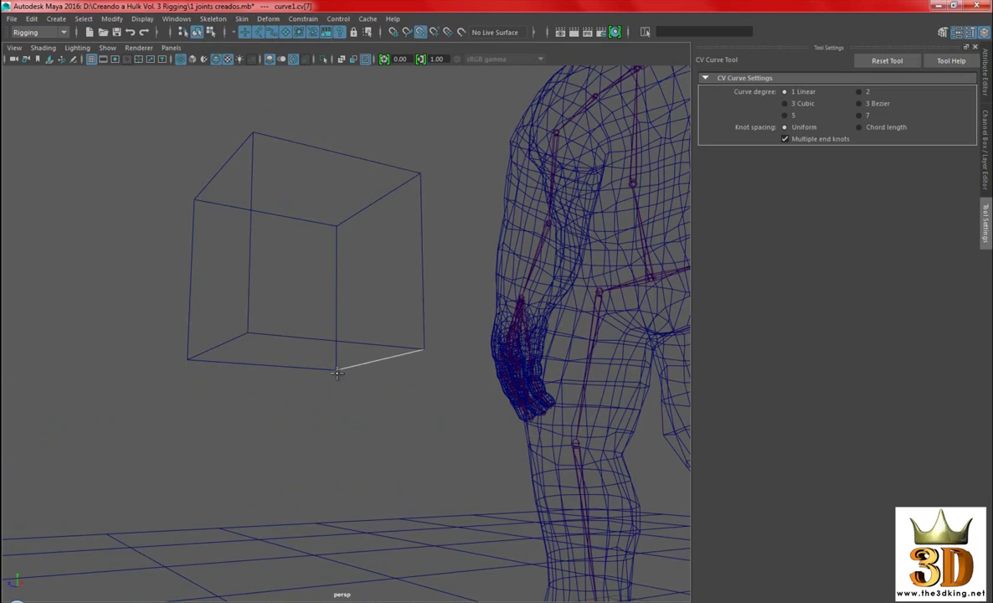
left_click(334, 222)
left_click(418, 176)
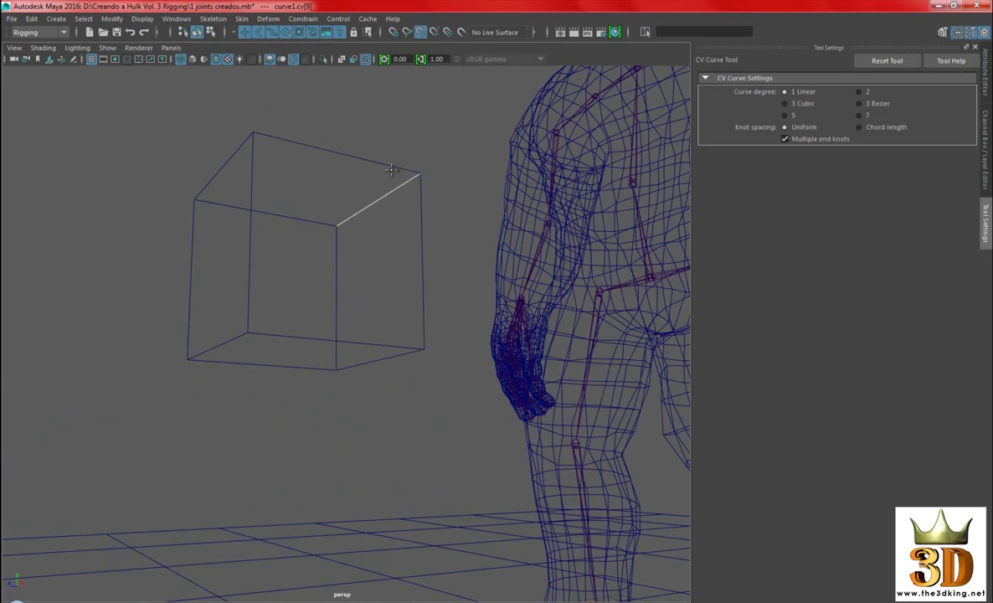
left_click(252, 133)
left_click(198, 198)
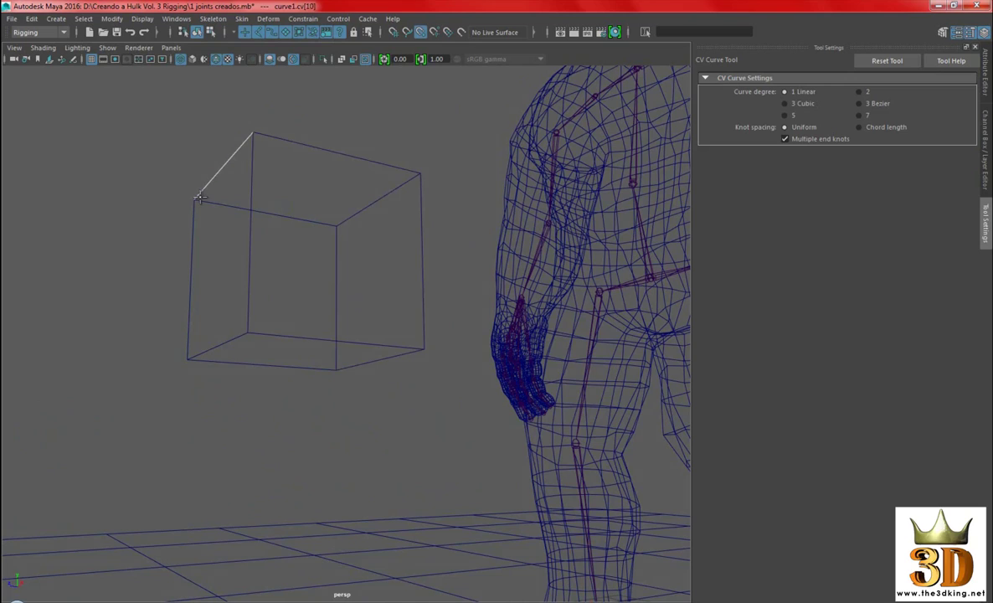
left_click(333, 224)
left_click(416, 171)
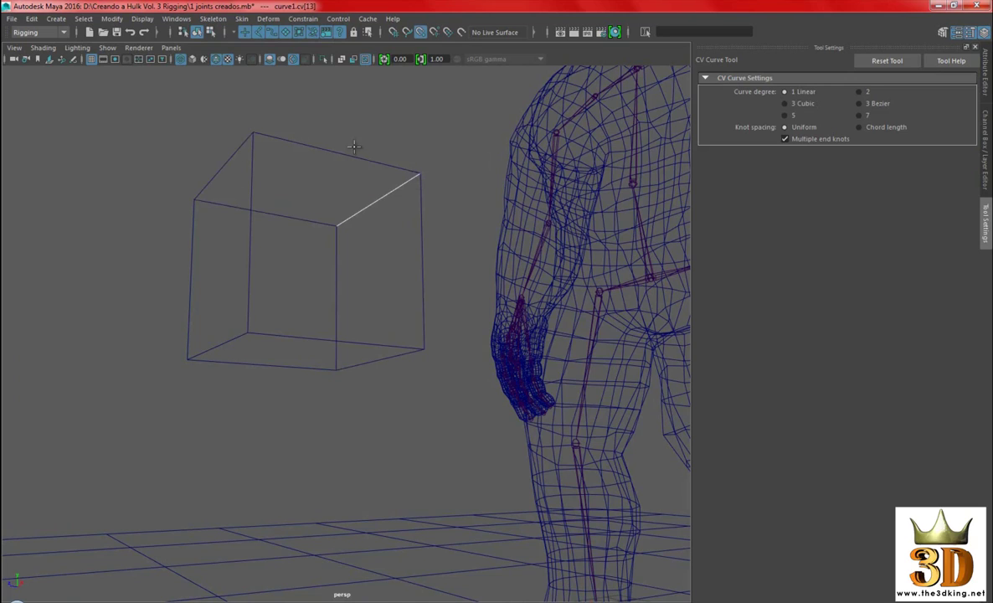
left_click(253, 133)
- Continue the snapped curve around the other adjoining side face and the cube's bottom face
left_click(250, 330)
left_click(189, 358)
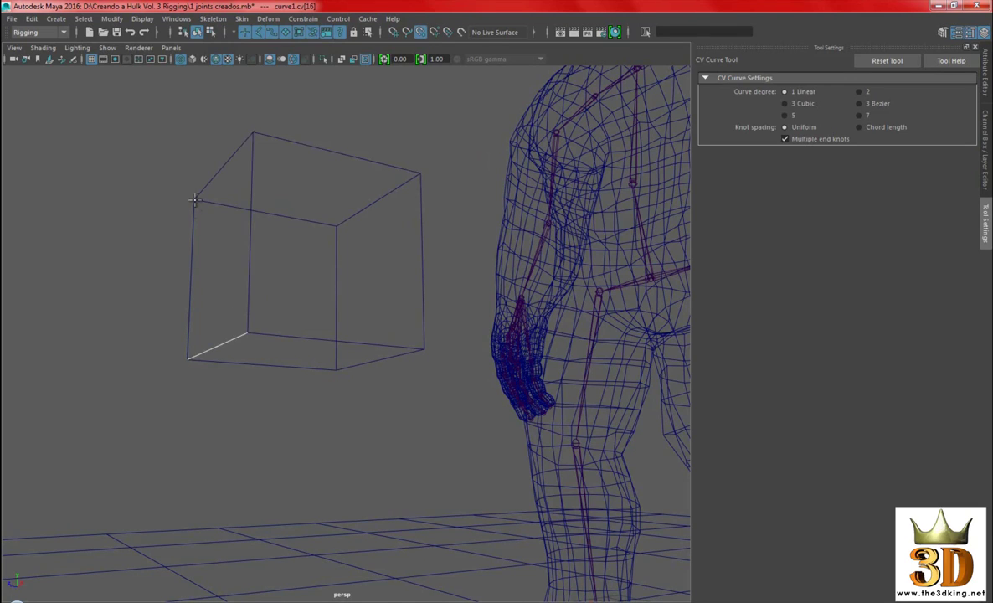
left_click(195, 199)
left_click(253, 131)
left_click(250, 331)
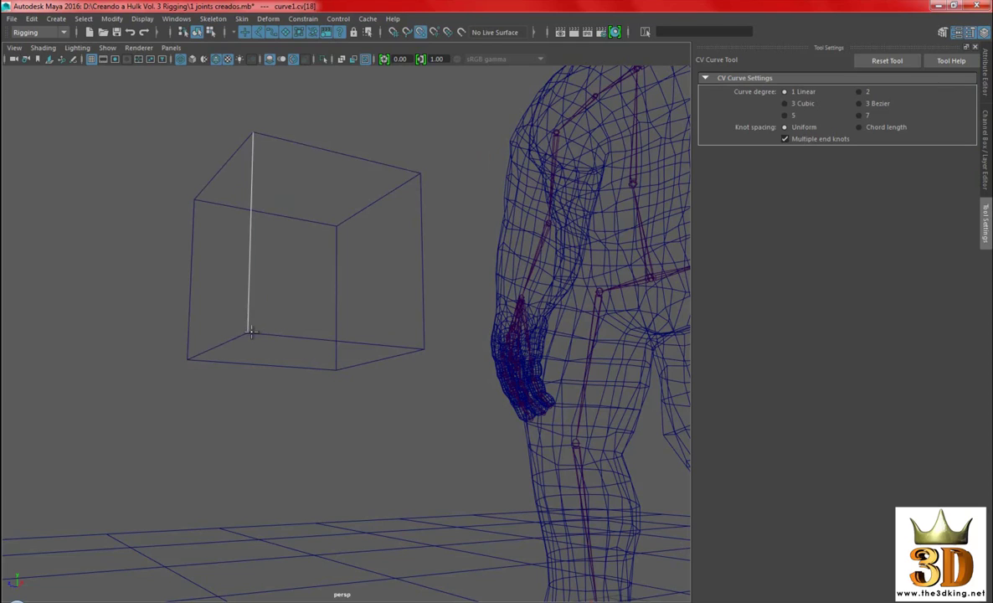
left_click(422, 347)
left_click(335, 370)
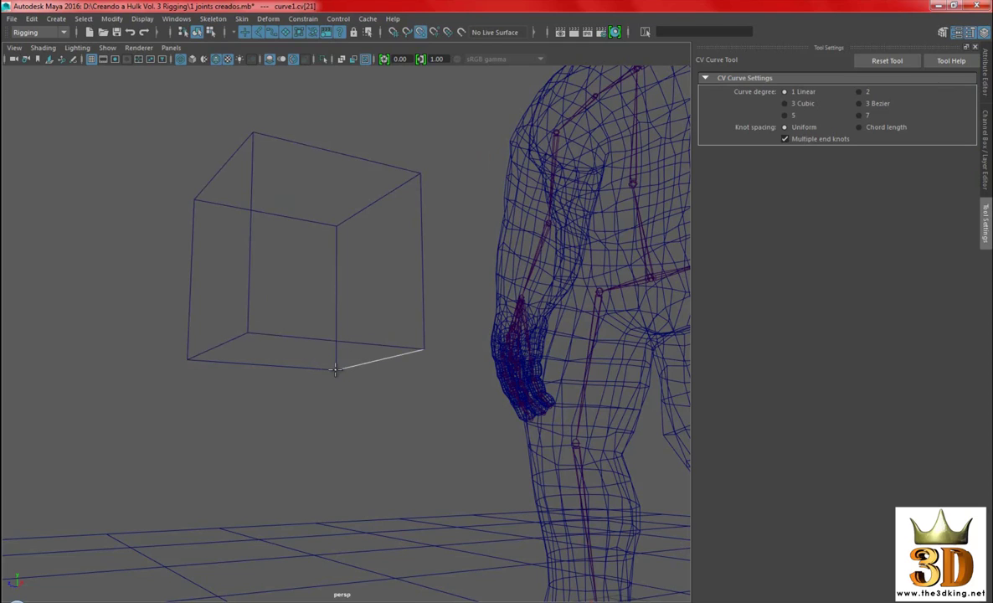
left_click(194, 358)
left_click(248, 333)
- Extend the snapped curve over the cube's remaining vertical and top edges, ending at the starting corner
left_click(336, 368)
left_click(336, 224)
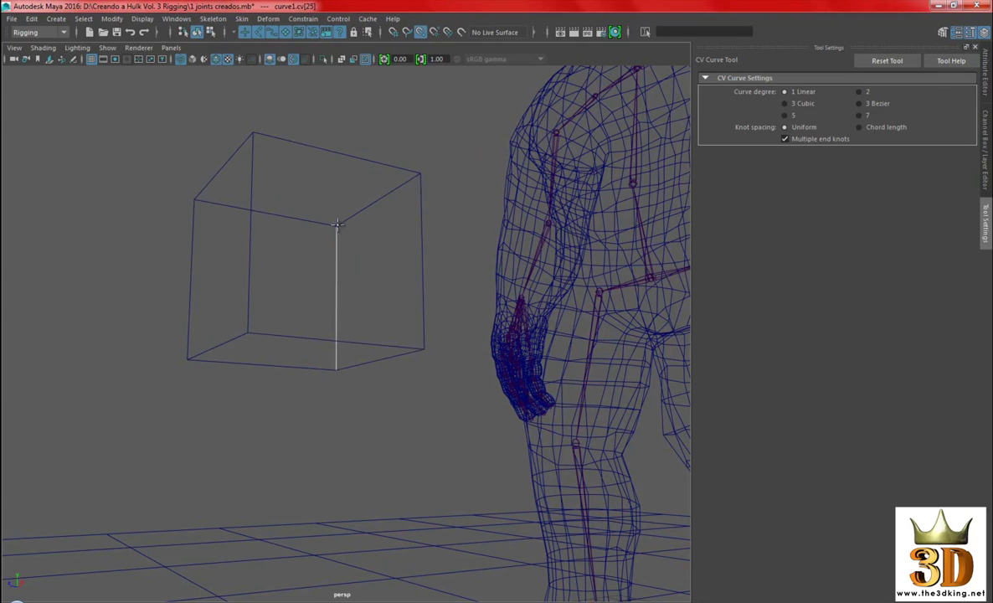
left_click(420, 178)
left_click(422, 344)
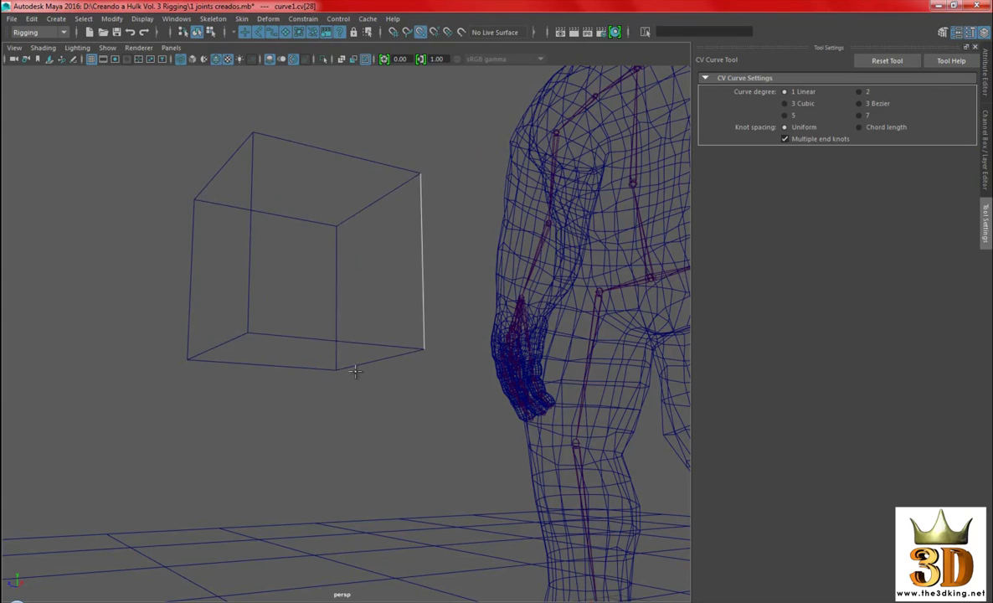
left_click(335, 371)
left_click(195, 199)
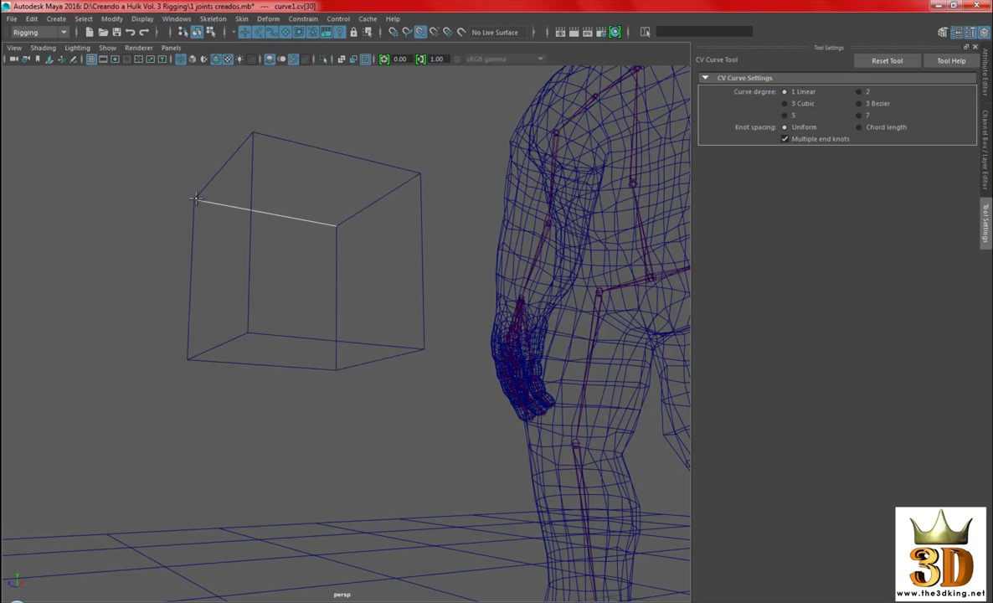
left_click(252, 134)
left_click(250, 331)
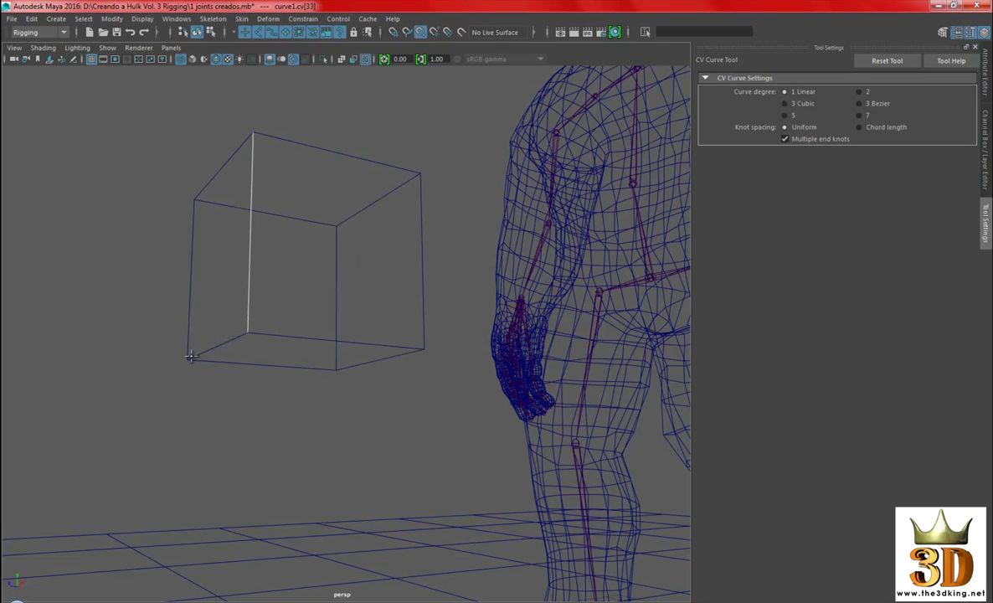
left_click(187, 358)
left_click(194, 198)
left_click(337, 224)
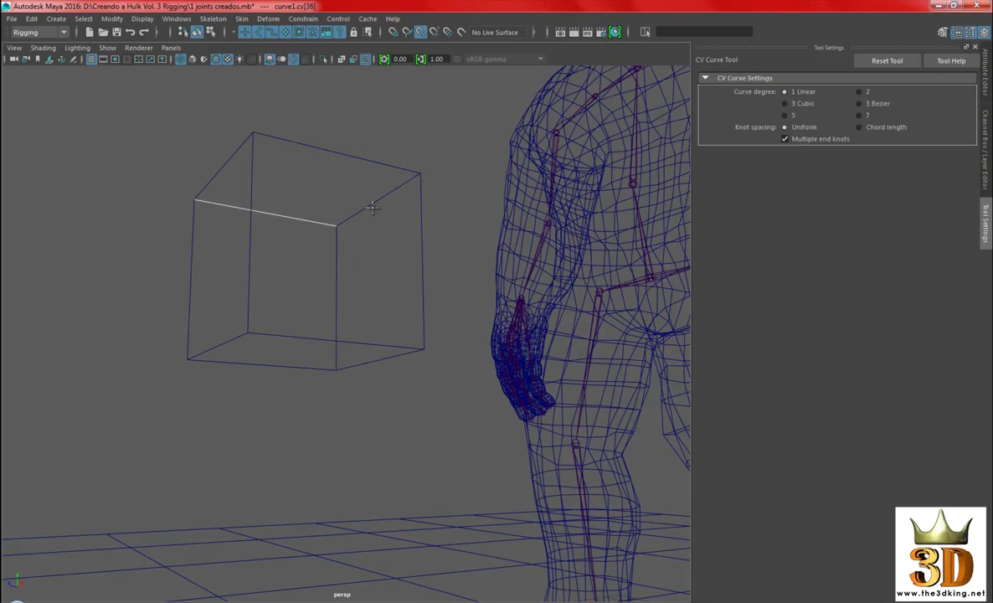
left_click(420, 173)
left_click(253, 133)
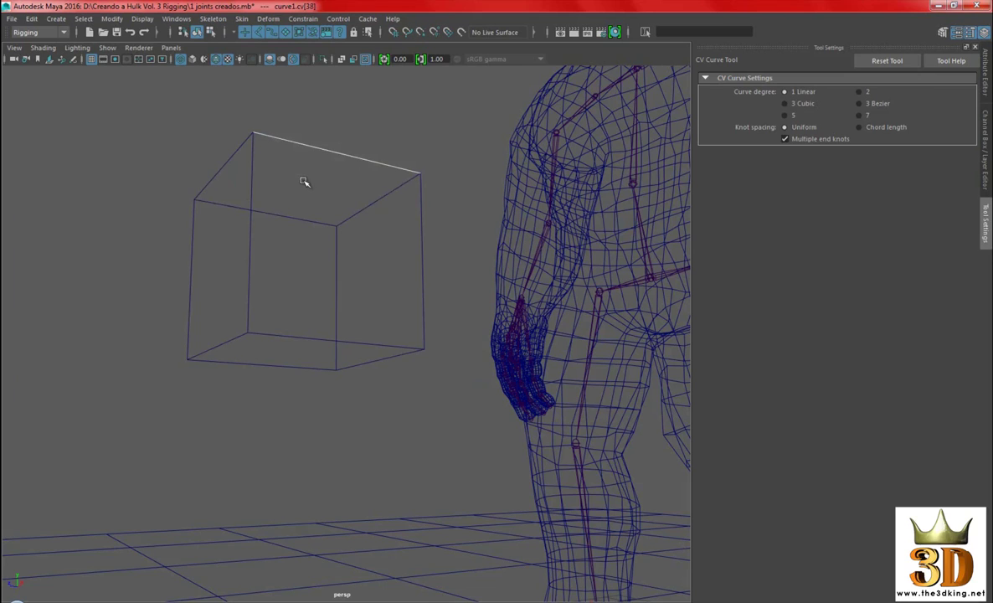
- Finish the cube-shaped curve by switching to the Move Tool, and return the viewport to shaded display
key("w")
left_click_drag(304, 181, 383, 264, "alt")
mouse_move(384, 264)
right_mouse_down("alt")
mouse_move(297, 268)
mouse_move(321, 326)
right_mouse_up("alt")
key("5")
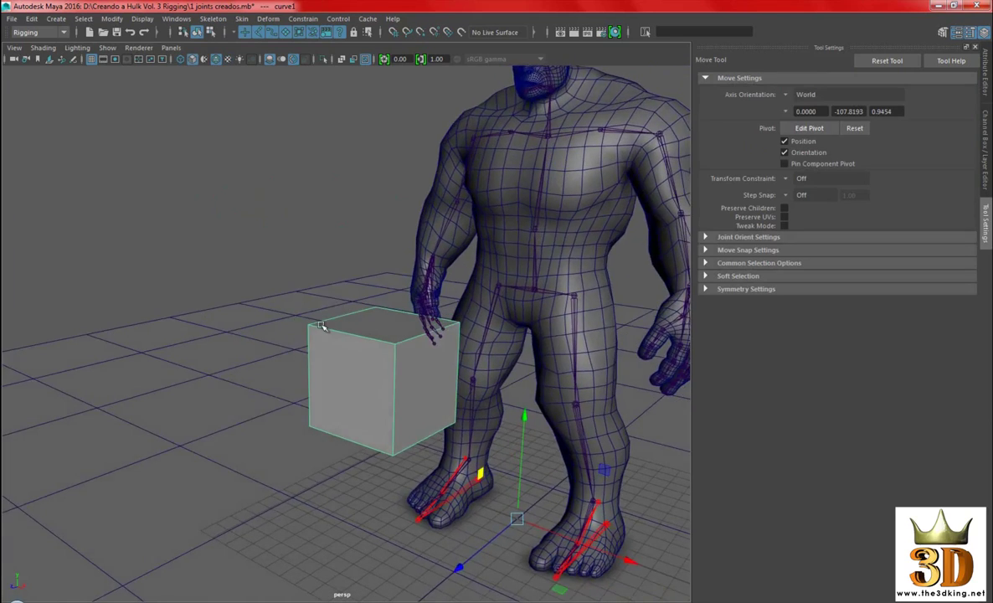
- Center the cube-shaped curve's pivot and move the curve straight up, clear of the polygon cube
key("f")
scroll(353, 308, "down", 5)
key("space")
left_click(246, 268)
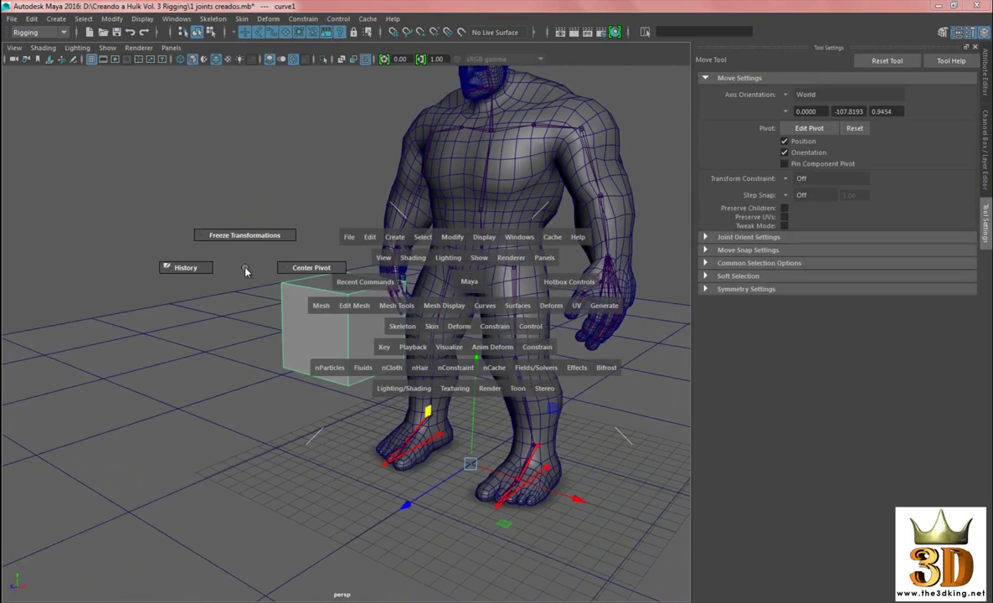
left_click_drag(191, 281, 238, 294)
right_click_drag(494, 337, 398, 297, "alt")
left_click_drag(343, 208, 338, 87)
- Display the scene with textures and scene lights, and turn off the wireframe overlay on the shaded models
middle_click_drag(513, 284, 441, 291, "alt")
left_click_drag(441, 291, 515, 282, "alt")
key("6")
key("7")
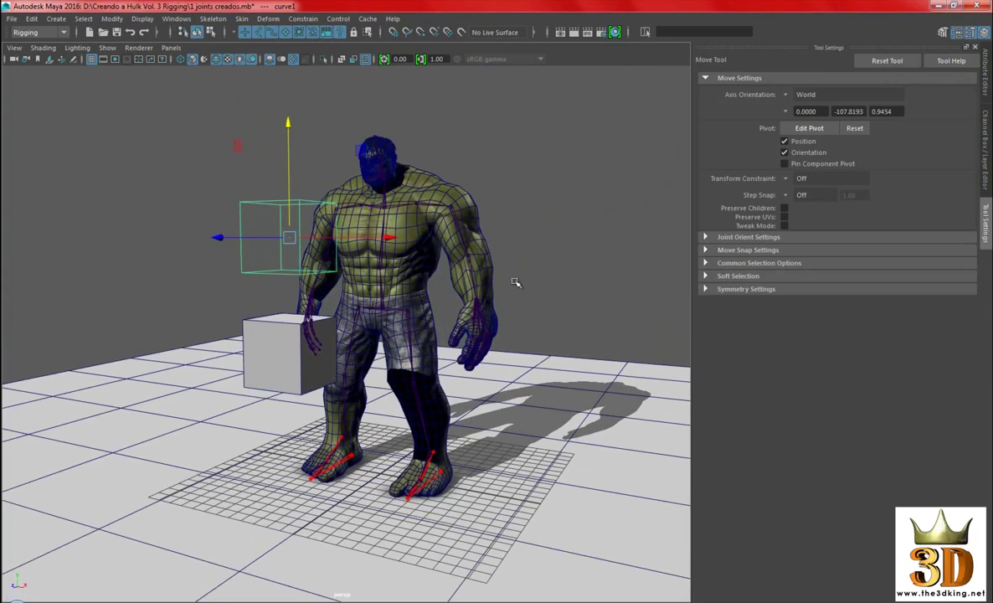
left_click(218, 61)
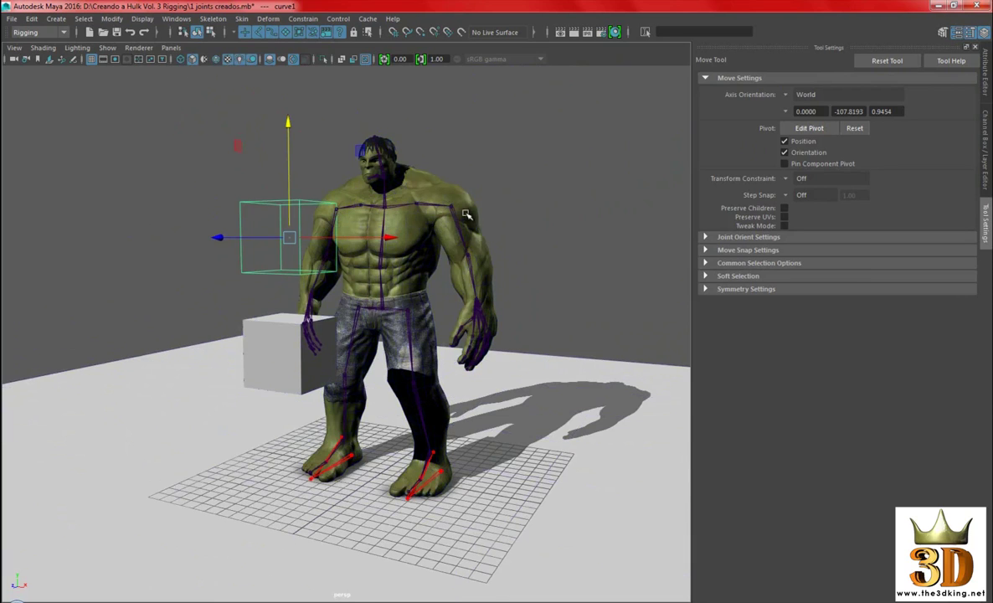
- Delete the polygon cube used as the tracing guide, keeping the cube-shaped curve
mouse_move(447, 213)
right_mouse_down("alt")
mouse_move(518, 248)
mouse_move(612, 261)
right_mouse_up("alt")
left_click(612, 261)
left_click_drag(612, 261, 595, 261, "alt")
right_click_drag(595, 261, 538, 267, "alt")
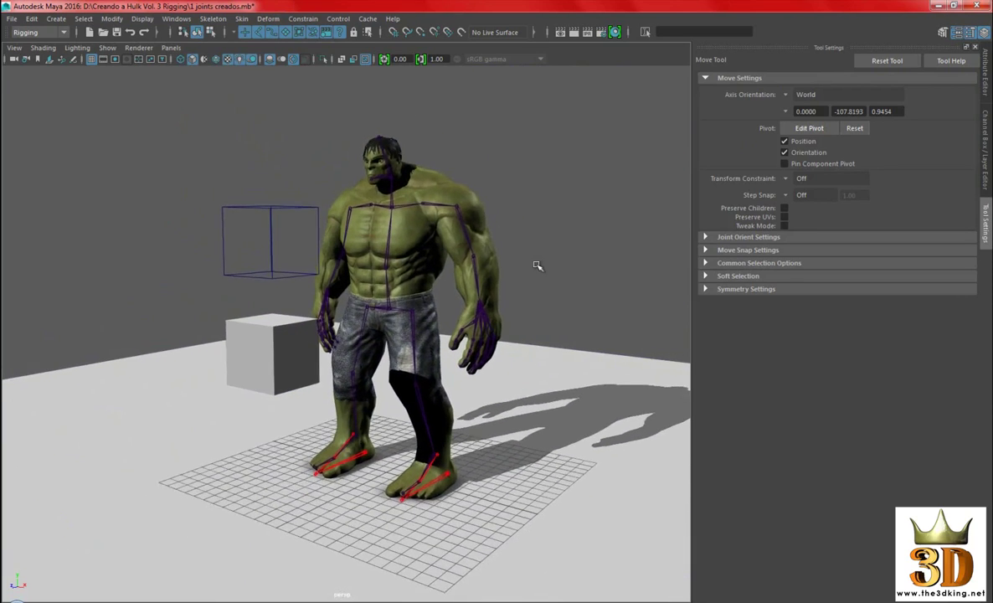
left_click_drag(539, 266, 538, 265, "alt")
left_click_drag(223, 196, 266, 229)
right_click_drag(281, 262, 261, 300, "alt")
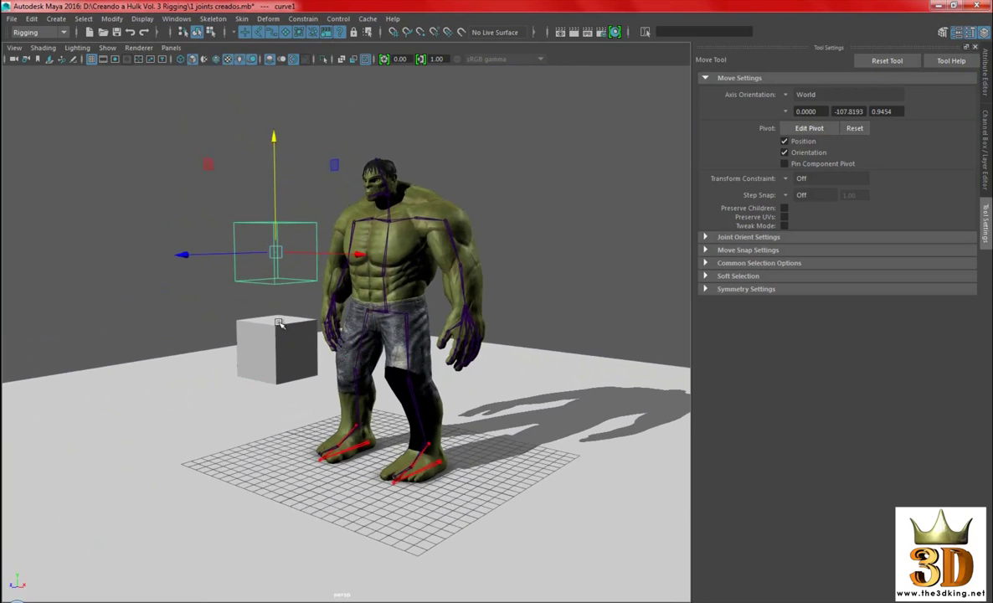
left_click(266, 334)
left_click(562, 268)
right_click_drag(562, 268, 537, 261, "alt")
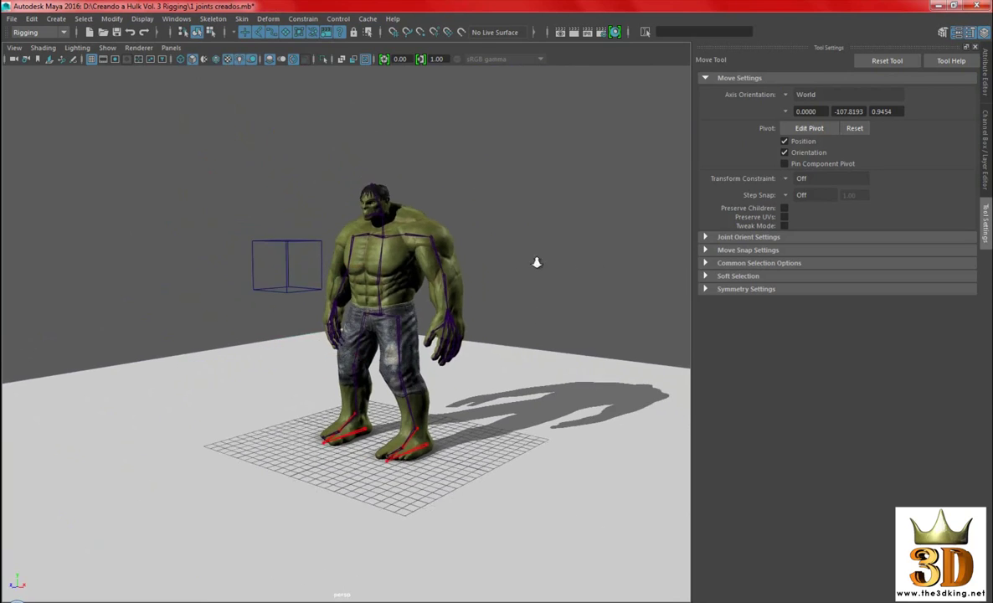
- Draw a linear CV curve as a small grid-snapped square on the floor in front of Hulk's feet
left_click_drag(537, 262, 545, 346, "alt")
right_click_drag(545, 346, 493, 350, "alt")
left_click_drag(492, 349, 510, 349, "alt")
right_click_drag(510, 348, 496, 385, "alt")
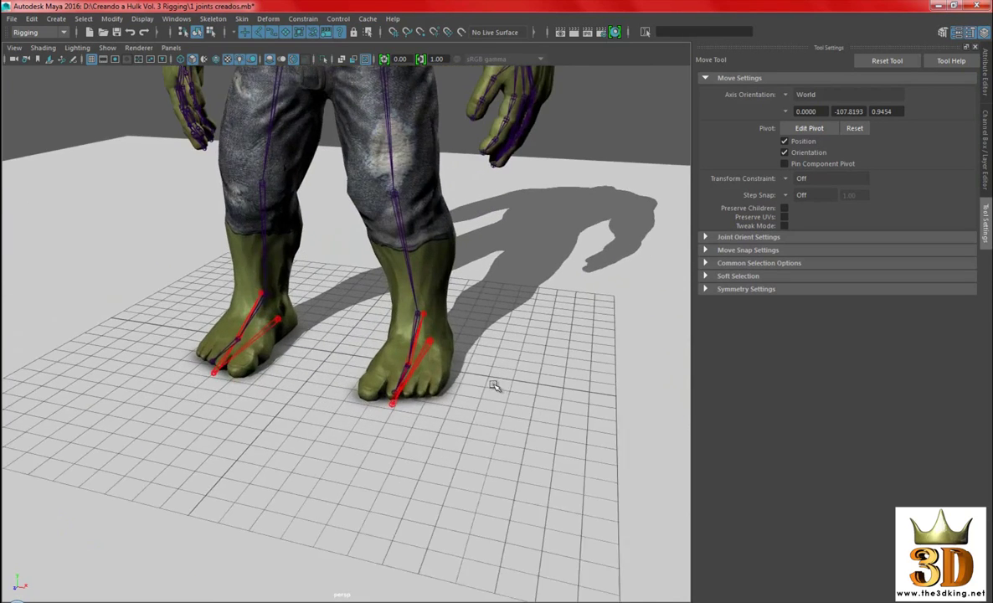
middle_click_drag(496, 385, 459, 319, "alt")
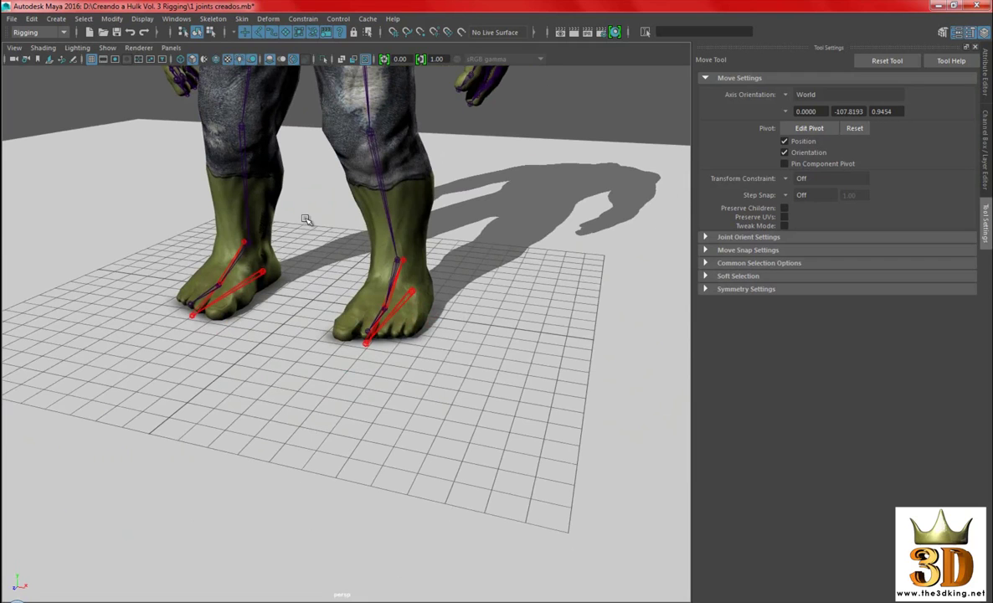
key("g")
middle_click_drag(373, 353, 369, 340, "alt")
left_click_drag(369, 340, 386, 397, "alt")
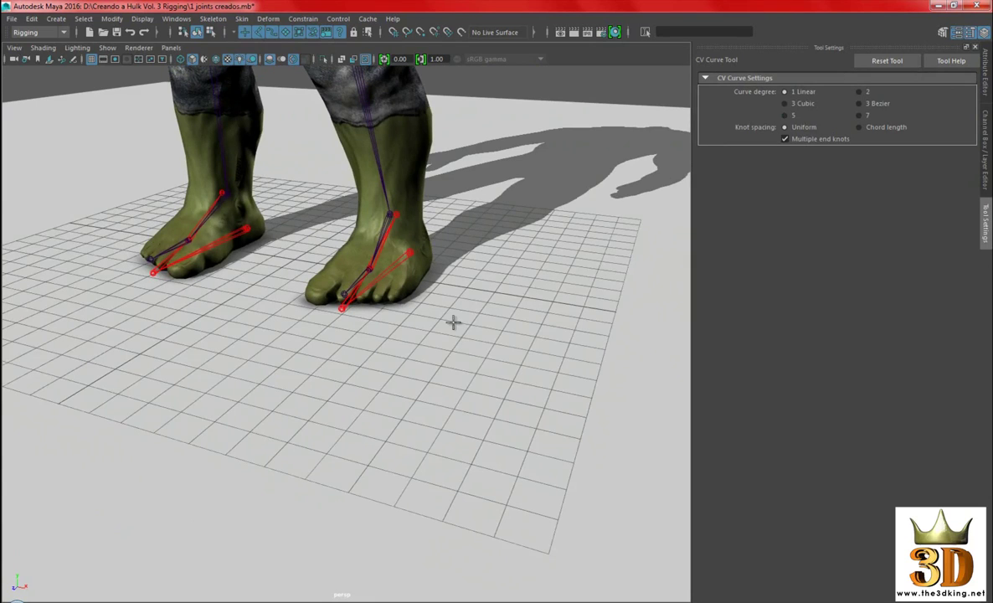
left_click_drag(454, 323, 381, 370, "alt")
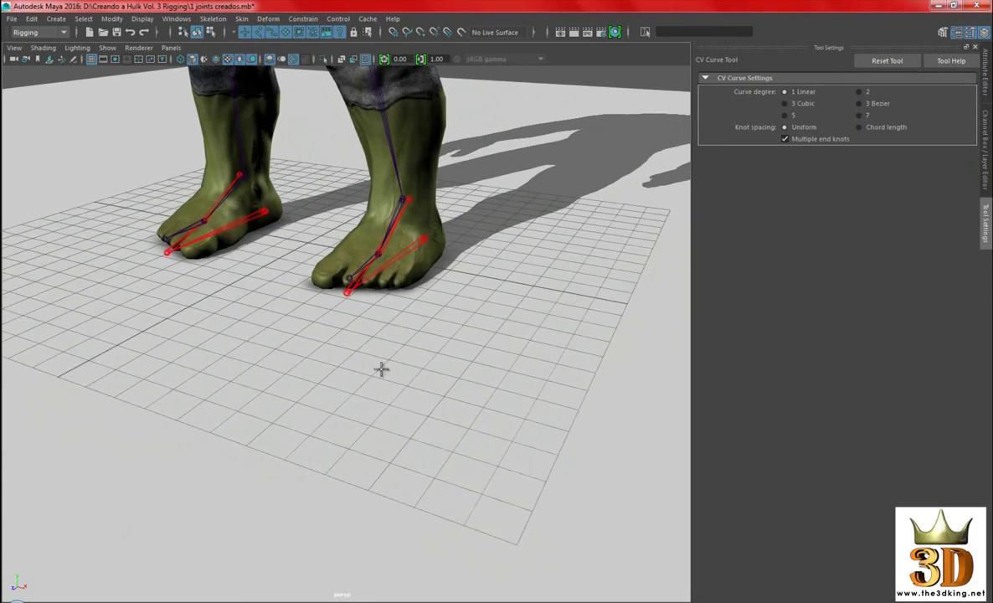
left_click(317, 385)
left_click(334, 368)
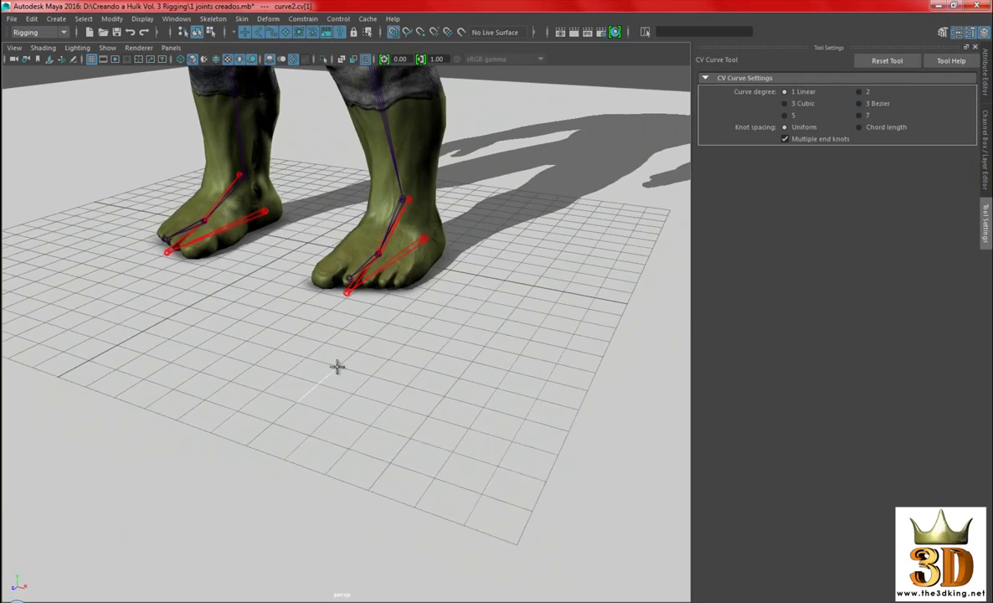
left_click(441, 395)
left_click(412, 434)
key("w")
- Clear the square curve's history and transformations, and center its pivot
scroll(510, 322, "down", 3)
key("space")
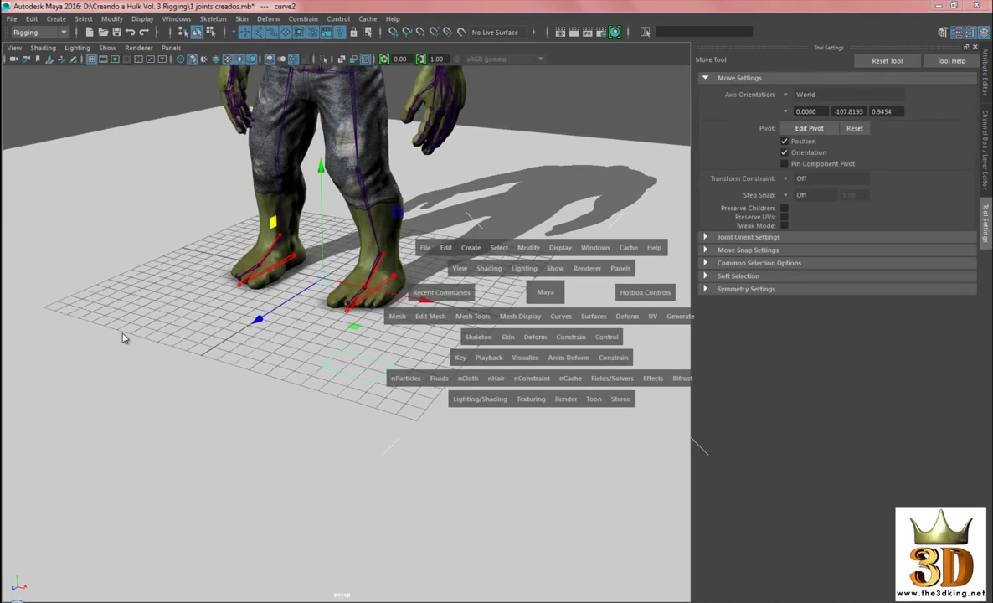
left_click_drag(123, 333, 74, 334)
left_click_drag(109, 337, 113, 308)
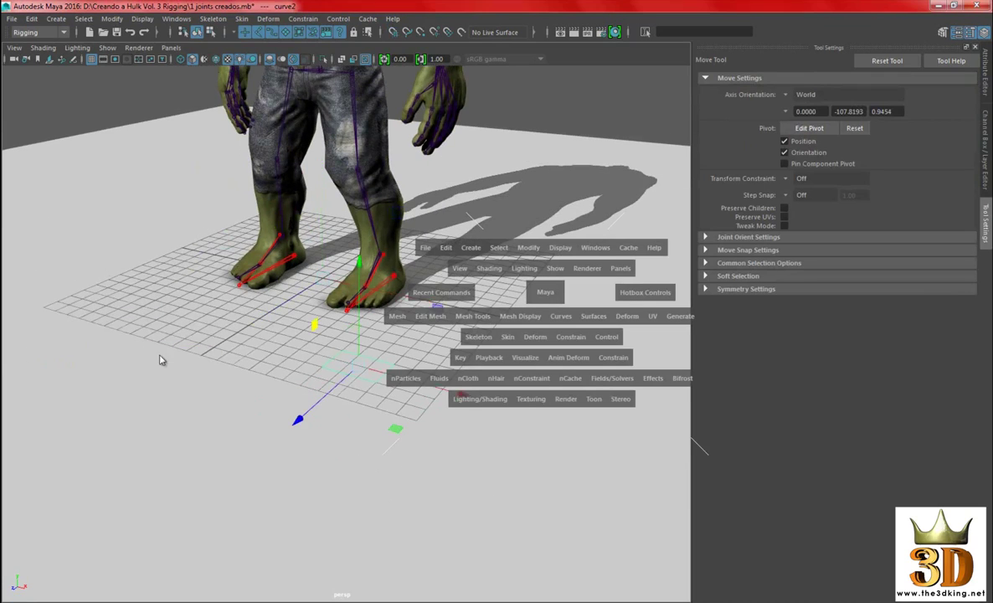
- Raise the square curve off the floor and place it beside Hulk, near the cube-shaped curve
left_click_drag(159, 354, 273, 359, "alt")
middle_click_drag(224, 266, 159, 100)
left_click_drag(160, 100, 378, 264, "alt")
key("space")
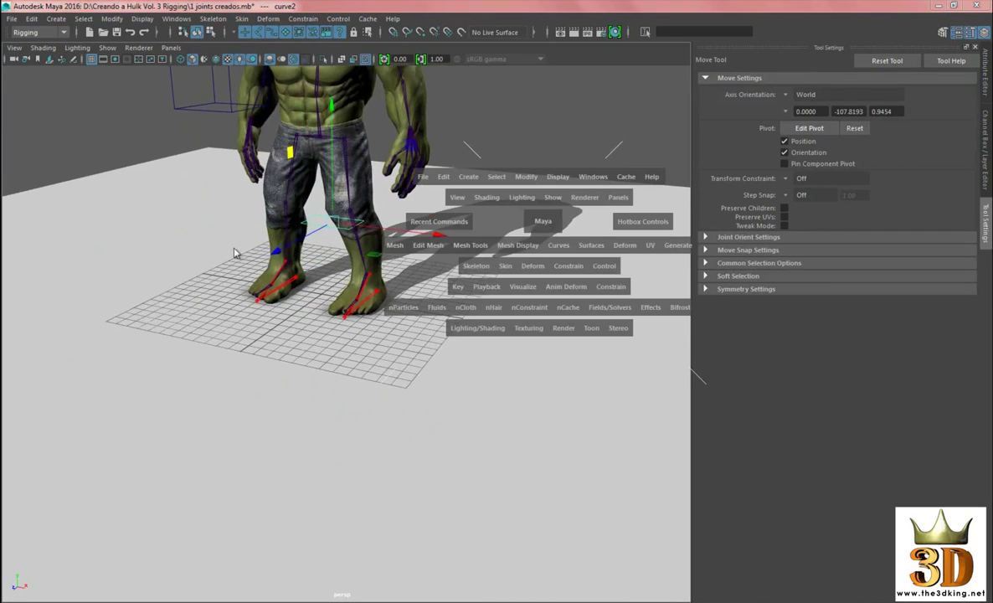
mouse_move(201, 249)
left_mouse_down()
mouse_move(216, 224)
mouse_move(198, 249)
left_mouse_up()
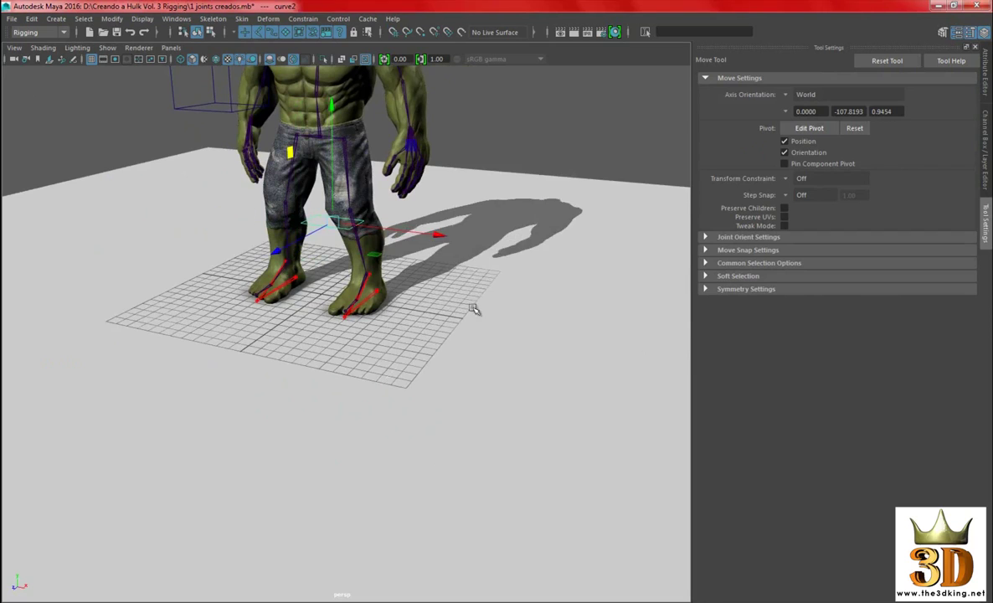
right_click_drag(472, 308, 439, 333, "alt")
middle_click_drag(440, 333, 463, 397, "alt")
left_click_drag(463, 396, 300, 289, "alt")
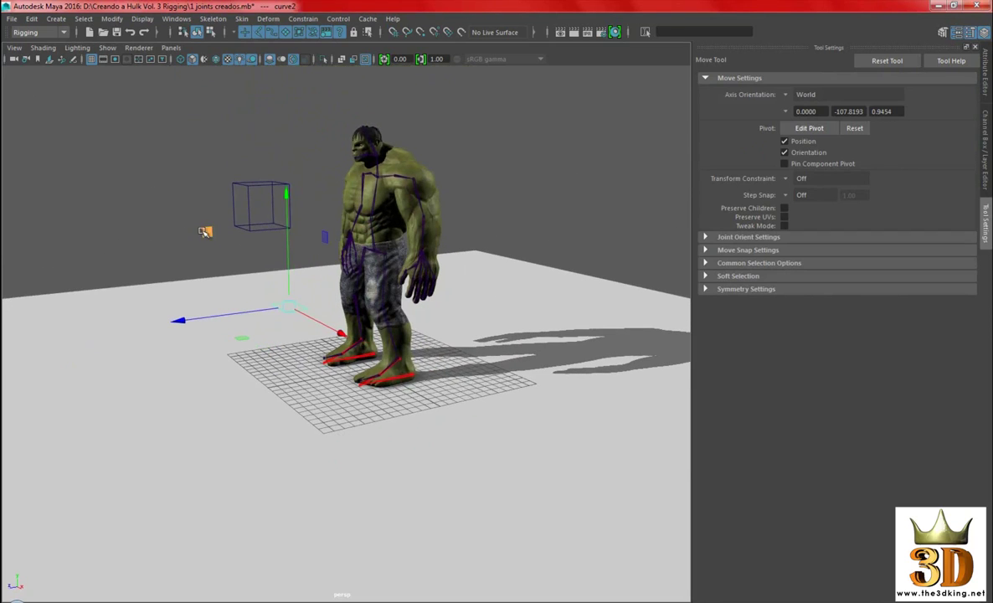
left_click_drag(205, 229, 123, 124)
- Move the cube-shaped curve farther from Hulk so it stands apart from the square curve
left_click_drag(502, 205, 287, 276, "alt")
left_click_drag(348, 278, 226, 251, "alt")
left_click(254, 197)
left_click_drag(253, 196, 363, 228)
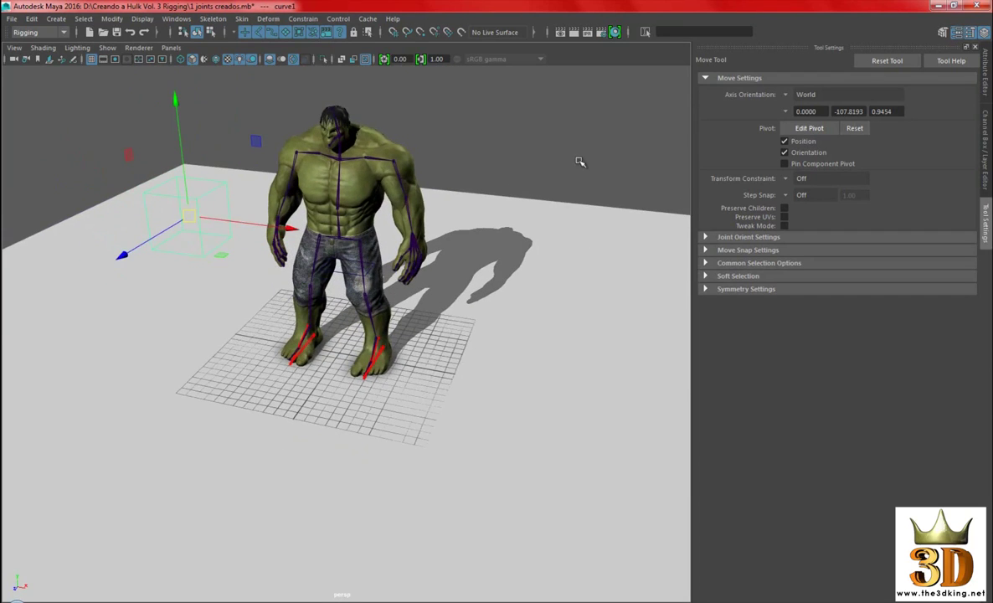
left_click(580, 160)
- Create a NURBS circle at the center of the grid
left_click_drag(534, 241, 532, 211, "alt")
middle_click_drag(538, 205, 554, 226, "alt")
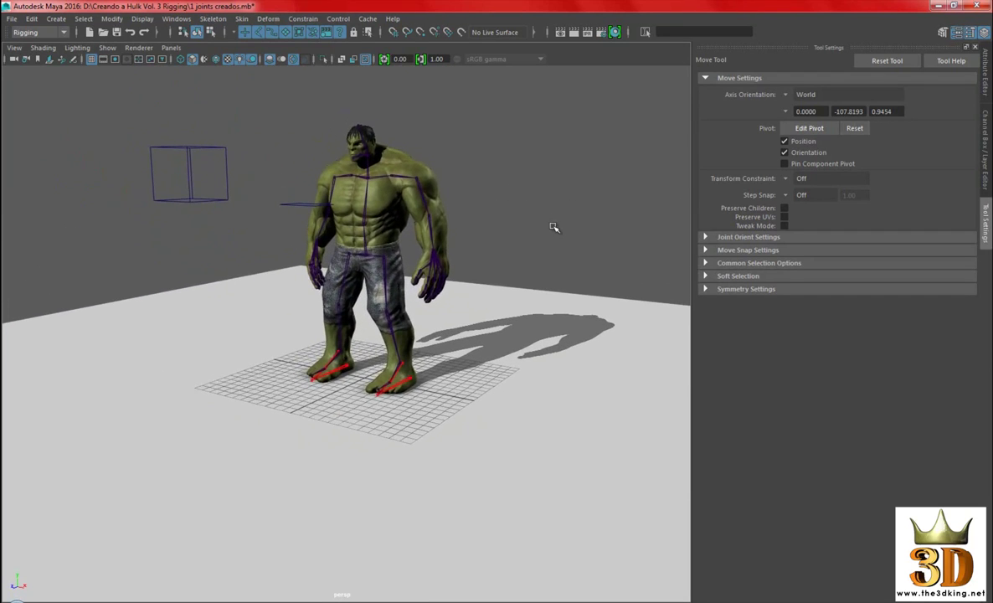
middle_click_drag(573, 186, 554, 210, "alt")
left_click_drag(553, 210, 565, 211, "alt")
middle_click_drag(563, 223, 578, 218, "alt")
left_click_drag(564, 204, 557, 216, "alt")
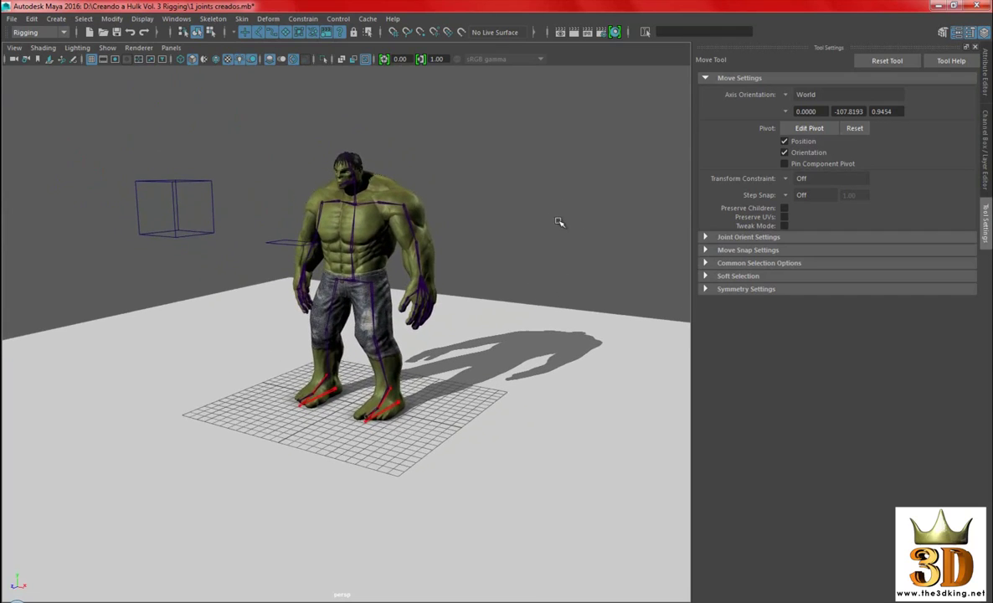
middle_click_drag(566, 246, 554, 184, "alt")
key("space")
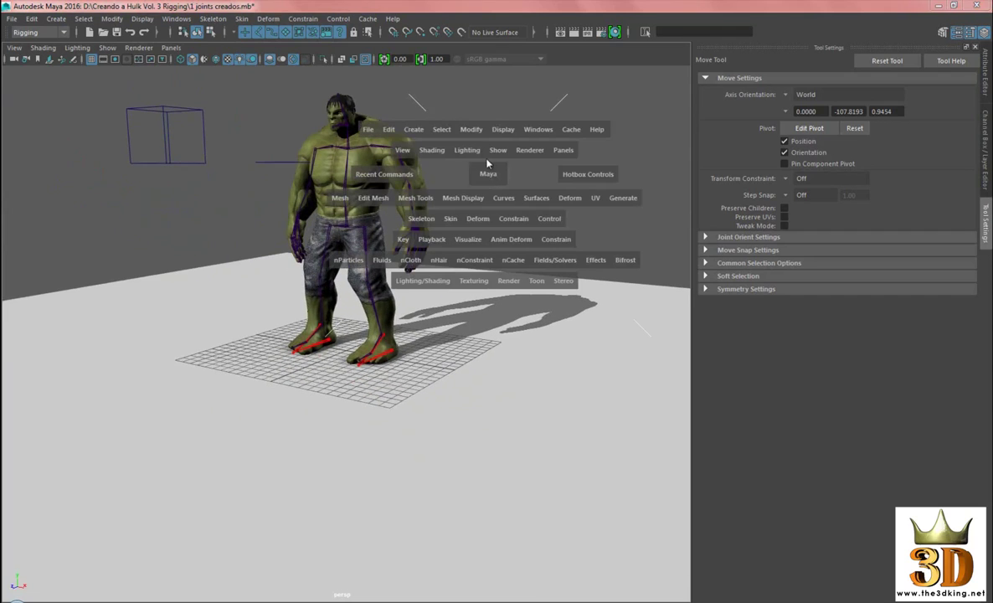
left_click(413, 130)
mouse_move(511, 164)
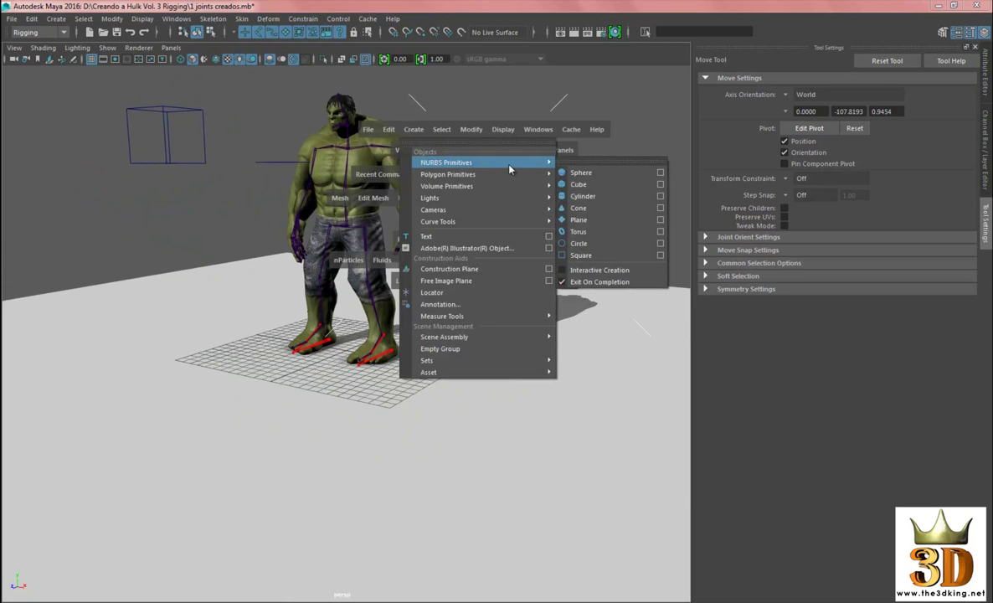
left_click(579, 243)
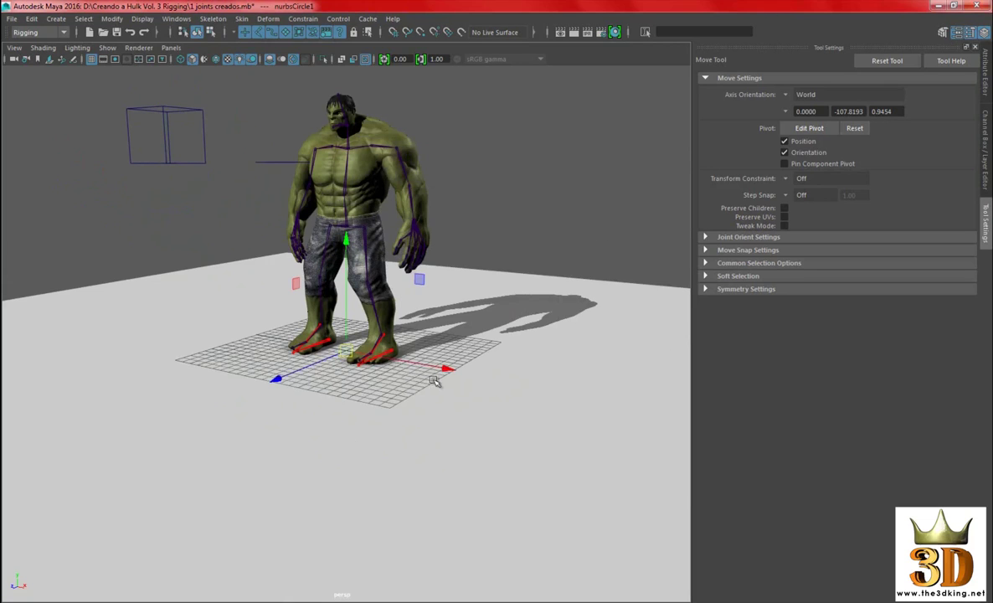
- Move the NURBS circle beside Hulk, near the other two curves, and scale it up
right_click_drag(433, 381, 446, 403, "alt")
left_click_drag(446, 403, 330, 323, "alt")
left_click_drag(302, 286, 238, 260)
key("r")
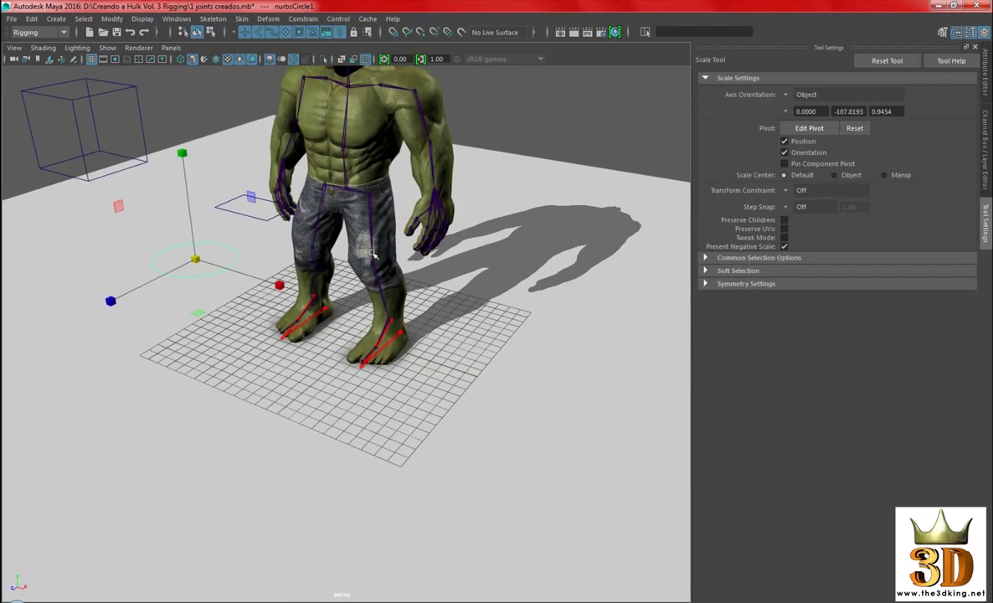
- Deselect the circle and return the viewport to textured display without scene lights
key("6")
scroll(427, 258, "down", 2)
middle_click_drag(443, 256, 456, 331, "alt")
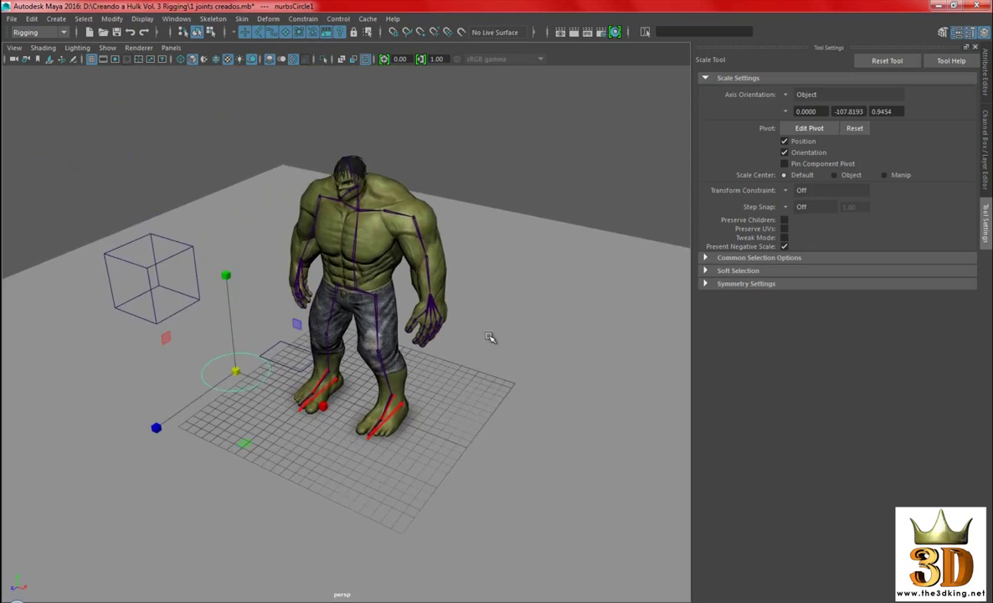
left_click_drag(492, 340, 456, 339, "alt")
left_click(552, 224)
key("7")
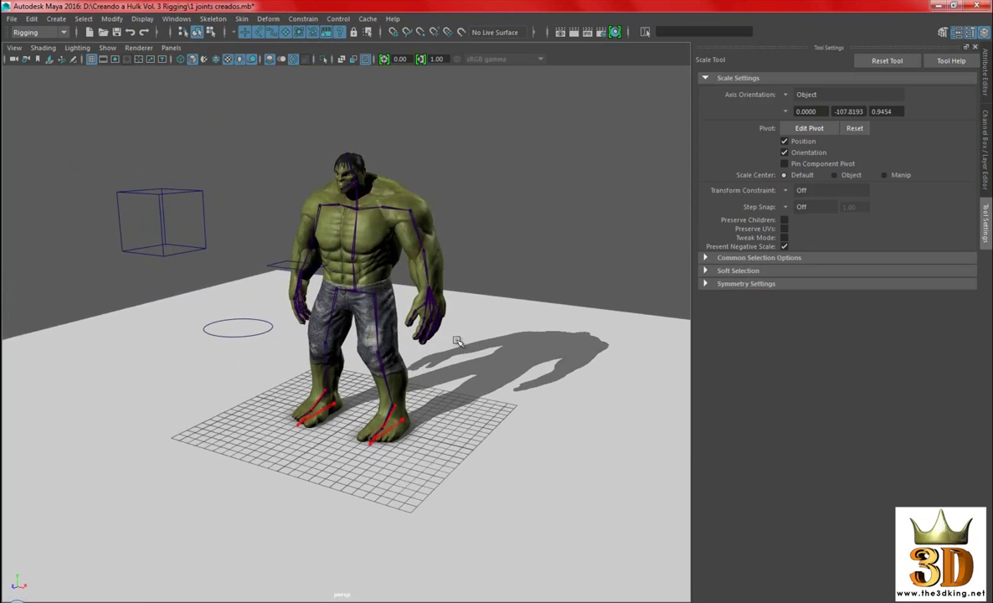
left_click_drag(551, 302, 402, 277, "alt")
key("6")
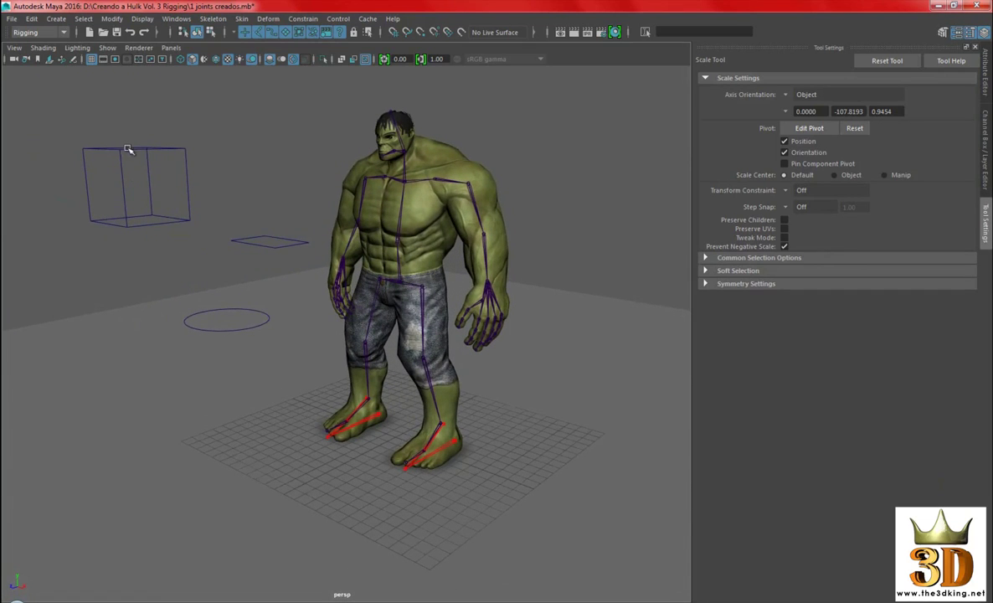
- Examine the cube, square and circle control curves beside Hulk, selecting them in turn
left_click(155, 191)
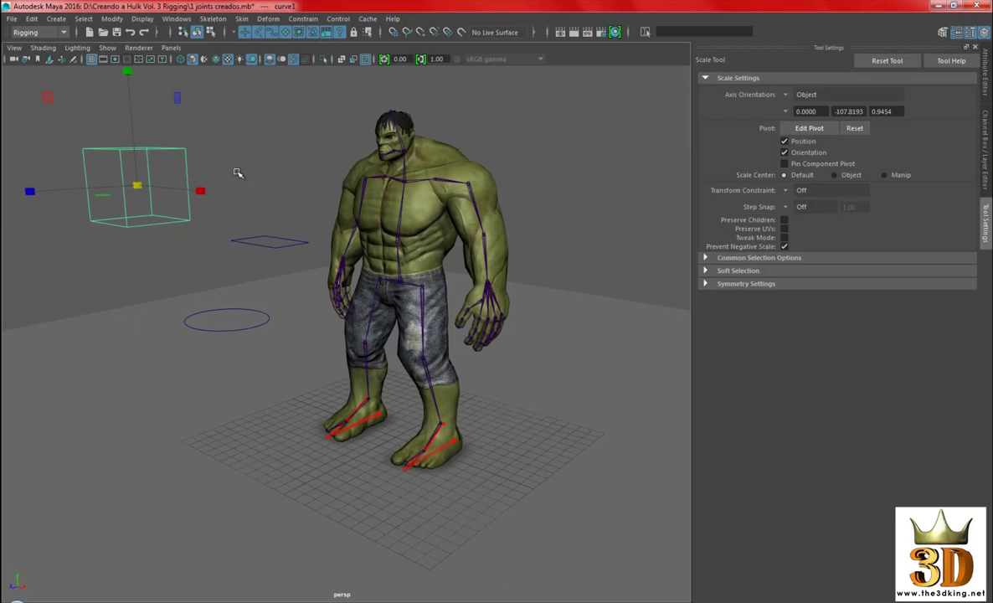
left_click_drag(271, 171, 266, 157, "alt")
key("w")
left_click(279, 166)
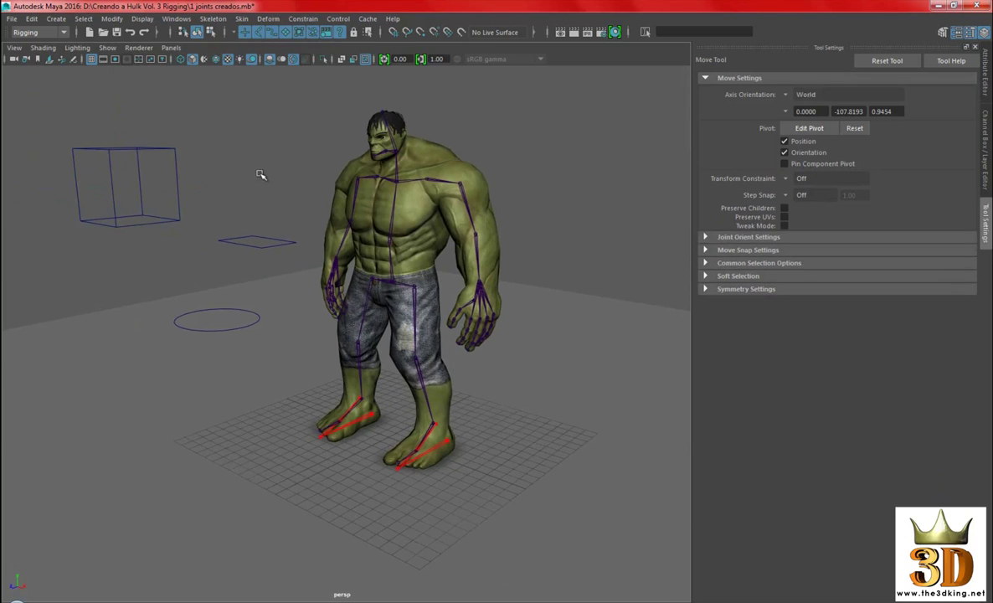
left_click_drag(230, 216, 261, 266)
left_click(295, 161)
left_click(168, 321)
left_click(177, 323)
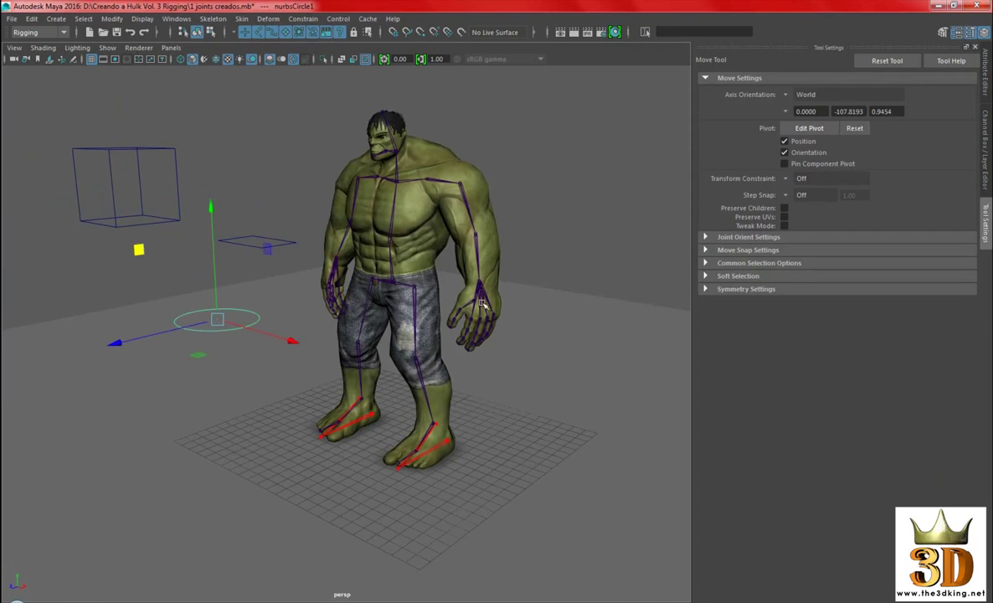
scroll(449, 283, "down", 3)
mouse_move(428, 280)
left_mouse_down("alt")
mouse_move(467, 292)
mouse_move(421, 273)
left_mouse_up("alt")
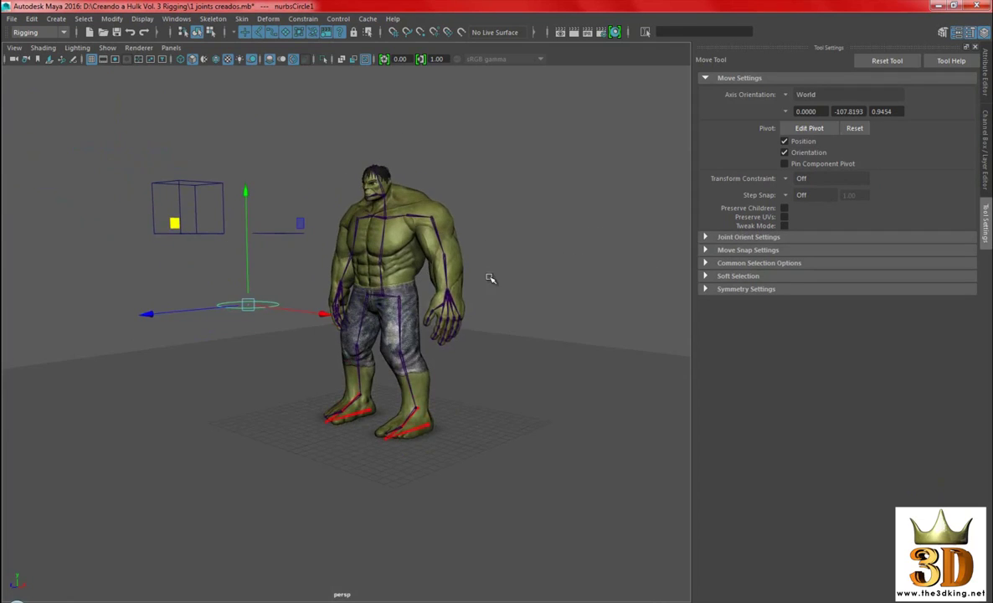
left_click_drag(491, 279, 548, 154, "alt")
left_click(533, 171)
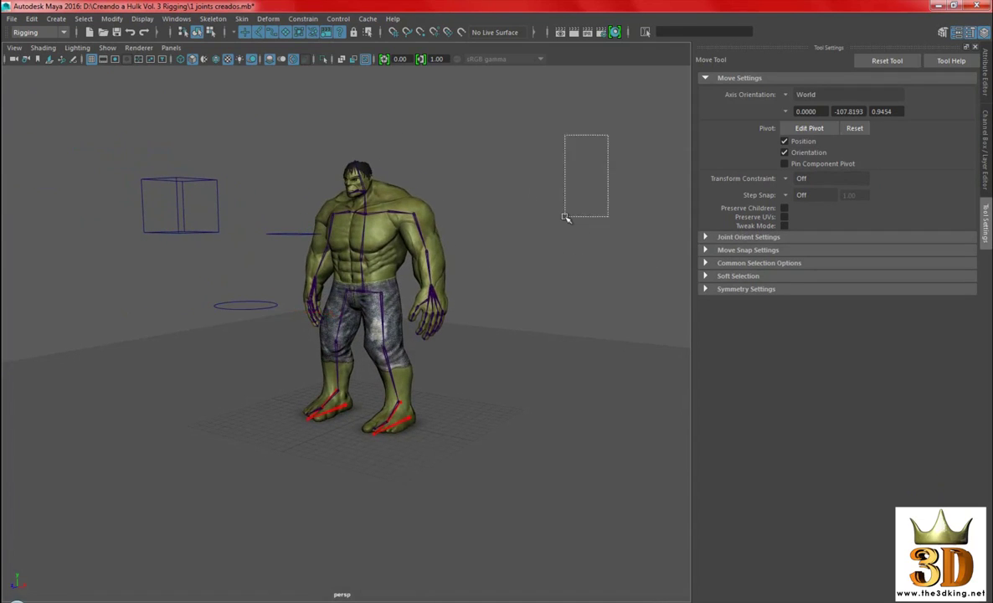
left_click_drag(565, 217, 566, 217)
mouse_move(591, 221)
left_mouse_down("alt")
mouse_move(563, 250)
mouse_move(601, 222)
left_mouse_up("alt")
left_click_drag(540, 165, 623, 256)
- Show the Channel Box / Layer Editor in place of the tool settings
left_click(984, 33)
scroll(660, 262, "up", 2)
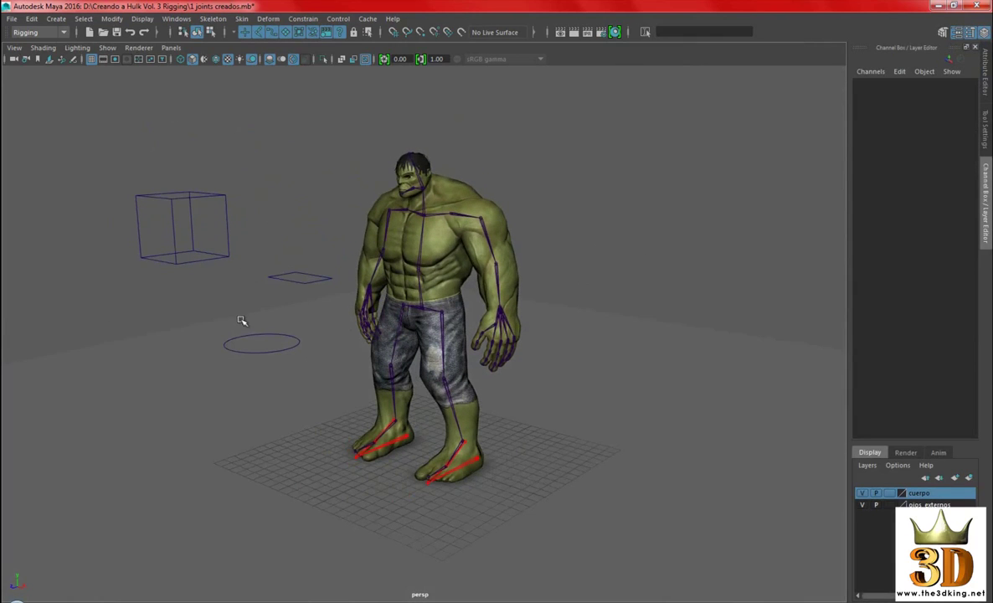
left_click_drag(474, 287, 656, 234, "alt")
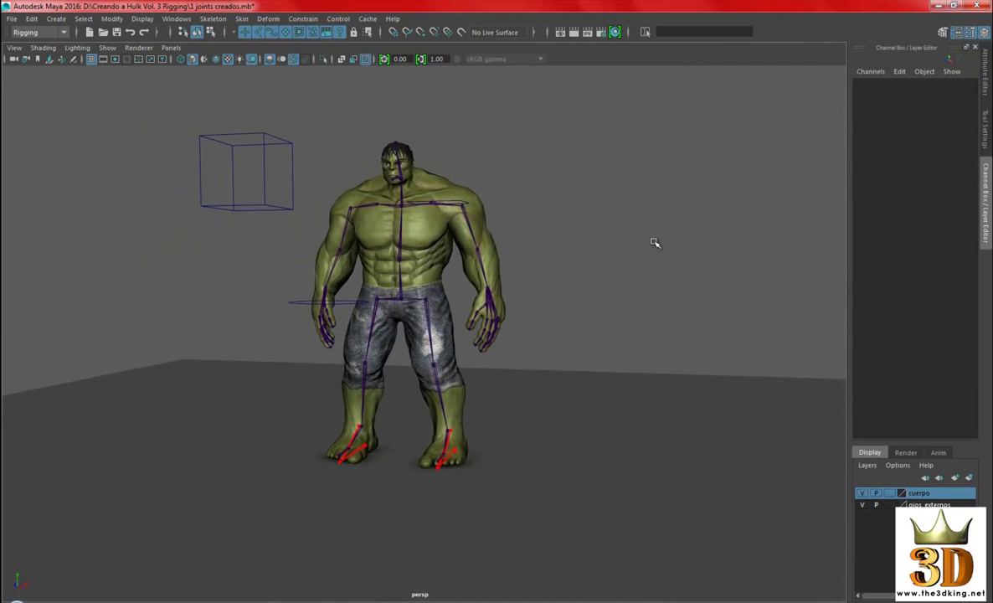